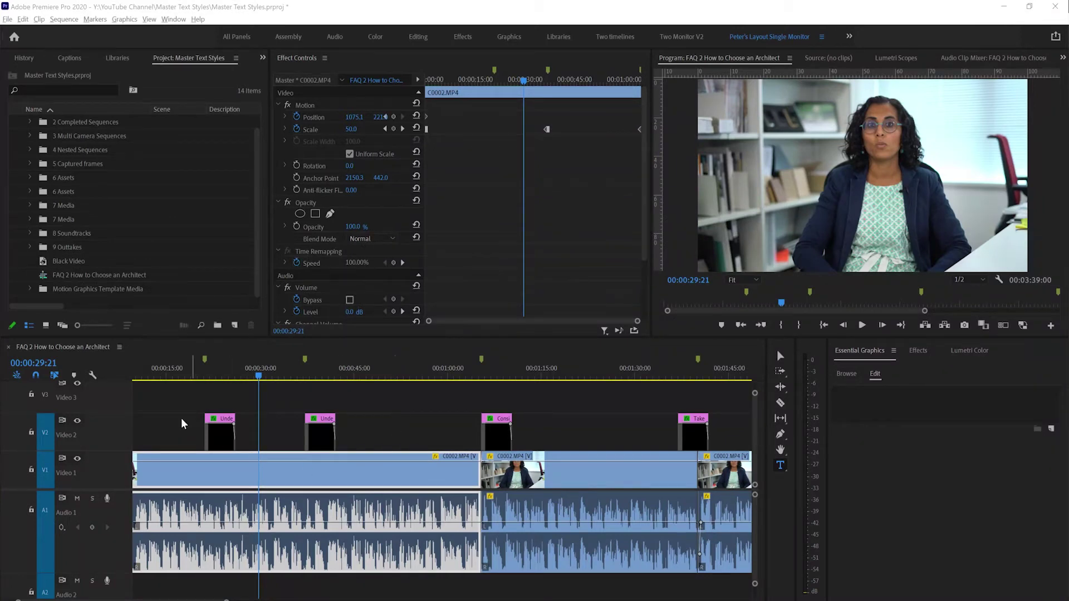
Preview each of the four V2 lower-third captions, ending back on 'Understand what you want'.
{"action": "left_click", "coordinate": [218, 374]}
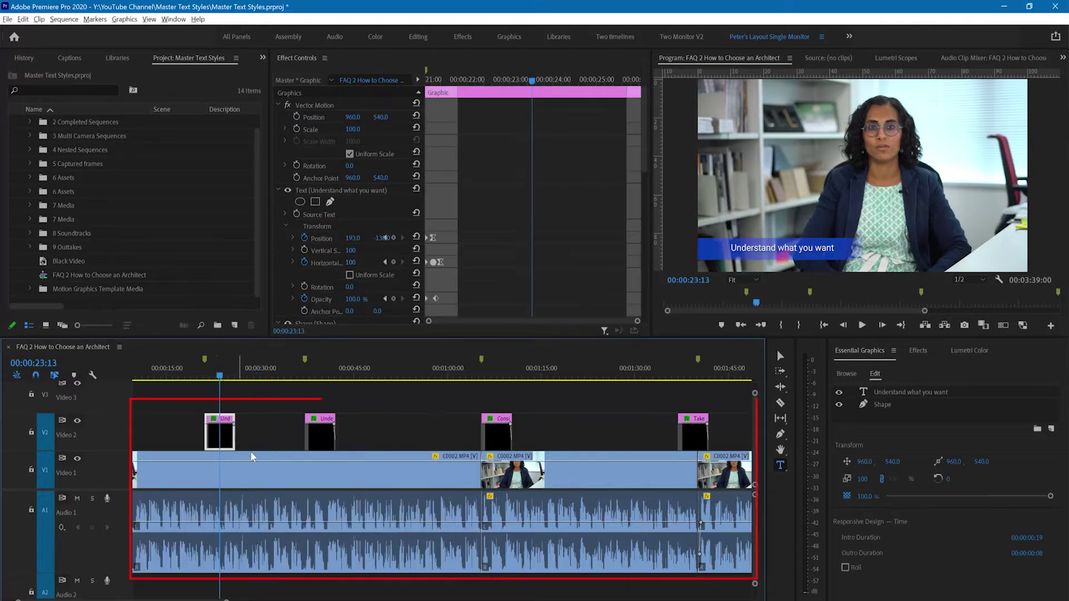
{"action": "left_click", "coordinate": [323, 374]}
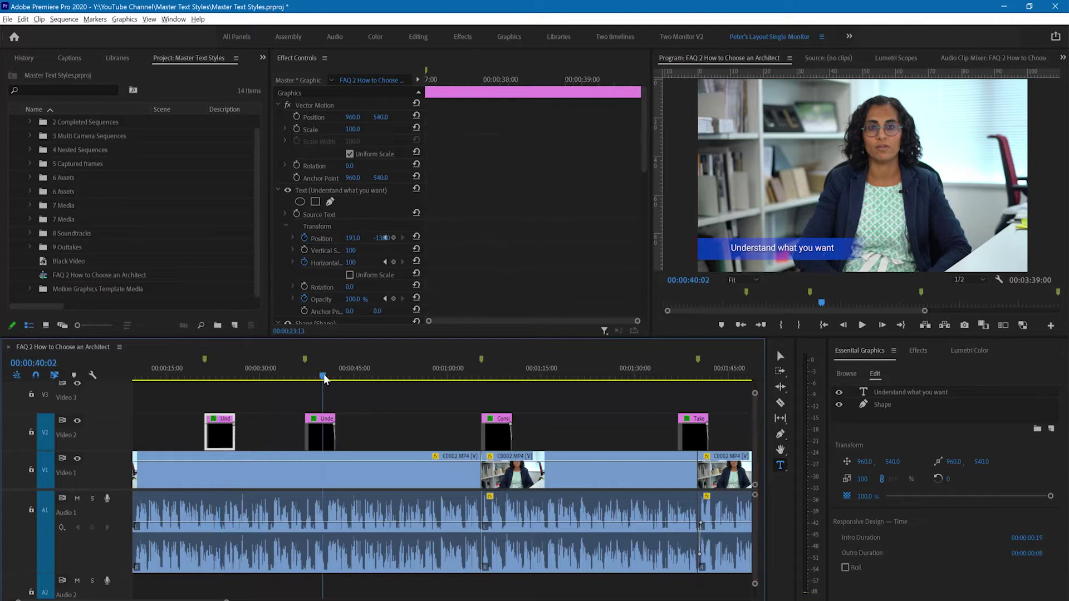
{"action": "left_click", "coordinate": [499, 375]}
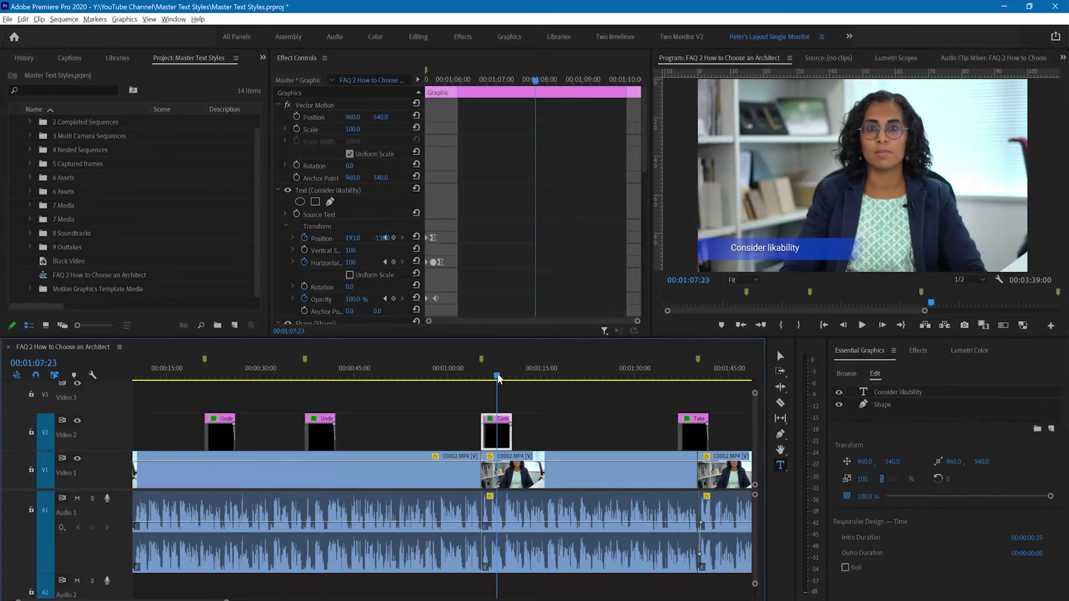
{"action": "left_click", "coordinate": [696, 378]}
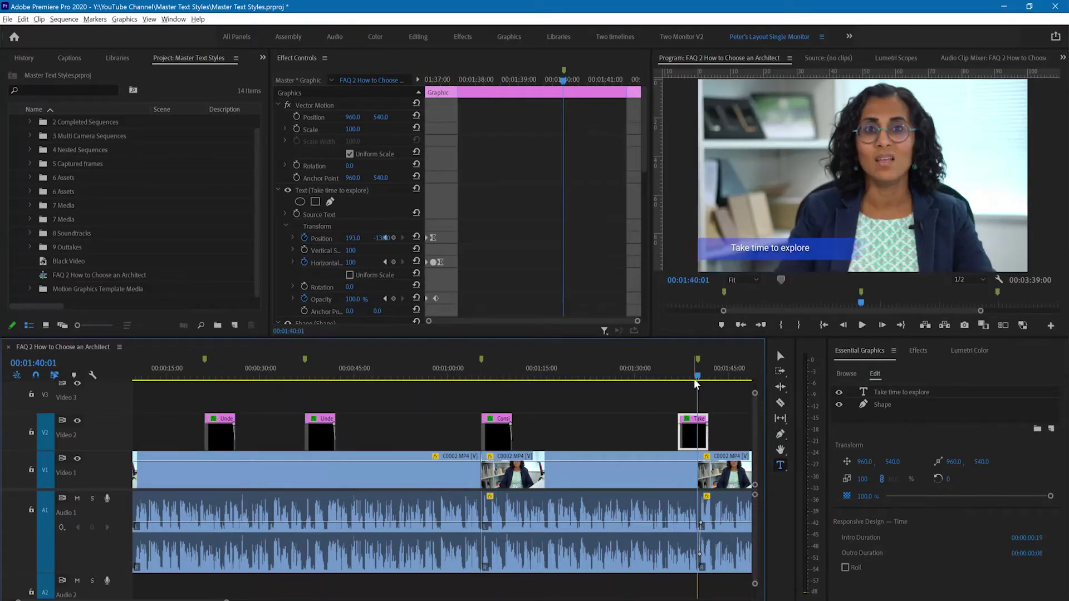
{"action": "left_click", "coordinate": [222, 373]}
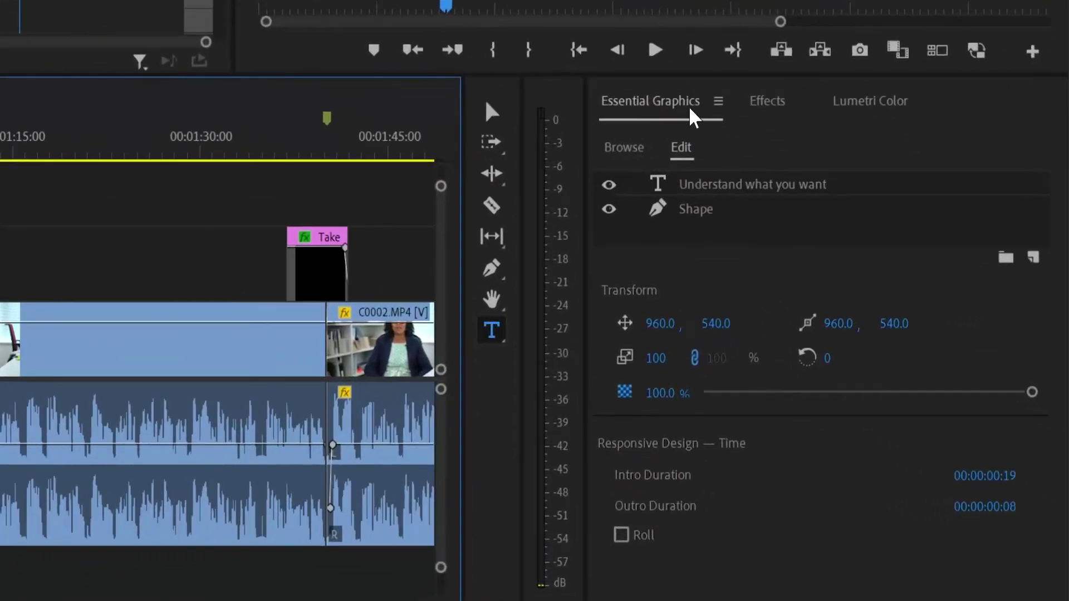
Change the 'Understand what you want' caption font from Roboto to Raleway Regular.
{"action": "left_click", "coordinate": [663, 190]}
{"action": "scroll", "coordinate": [994, 450], "scroll_direction": "down", "scroll_amount": 1}
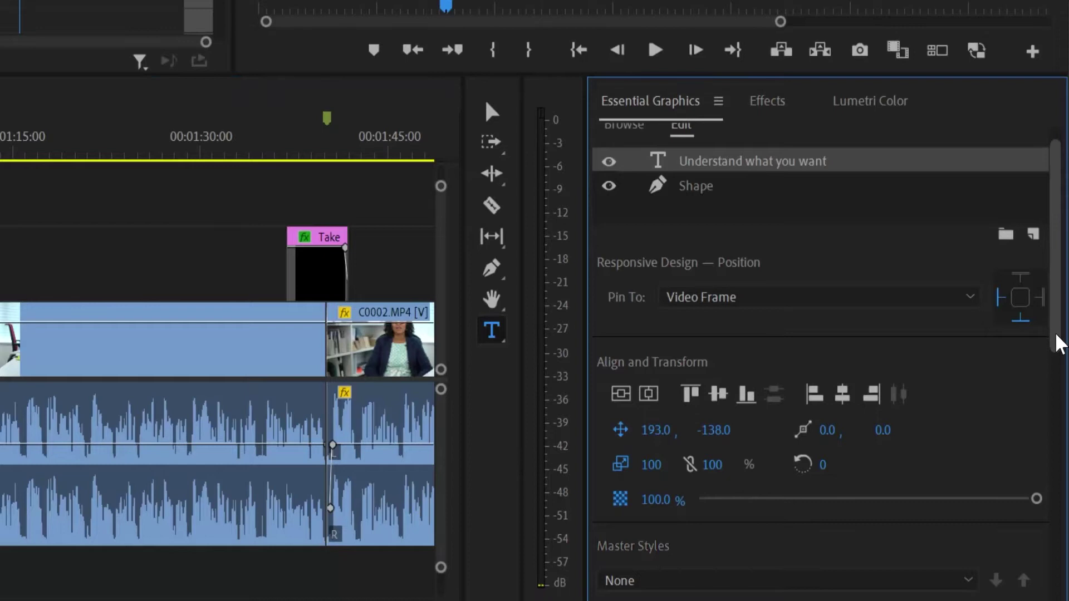
{"action": "left_click_drag", "start_coordinate": [1060, 343], "coordinate": [1031, 462]}
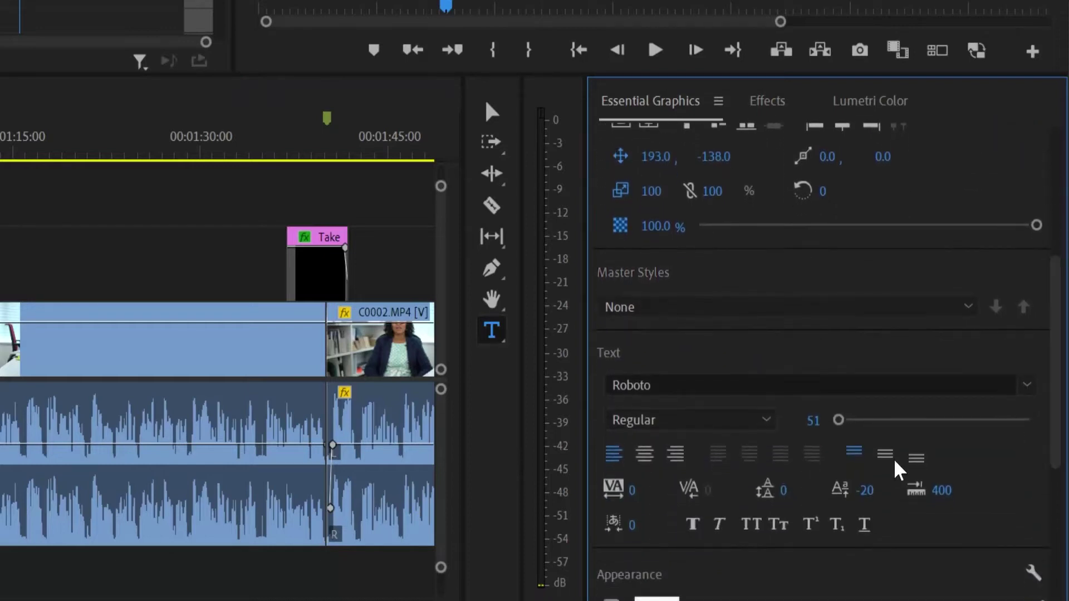
{"action": "left_click", "coordinate": [1029, 387]}
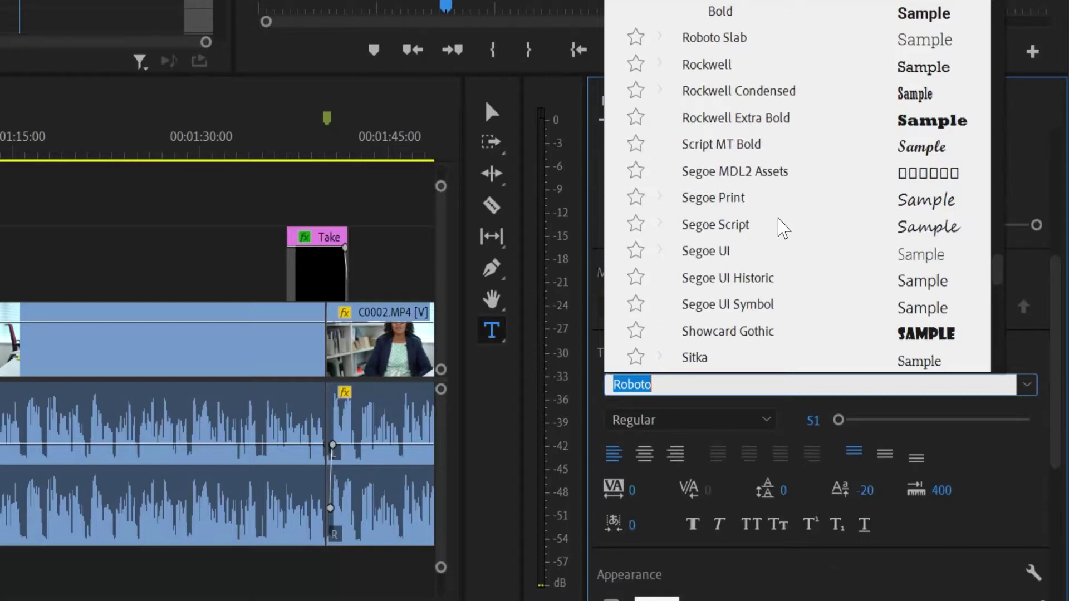
{"action": "type", "text": "rale"}
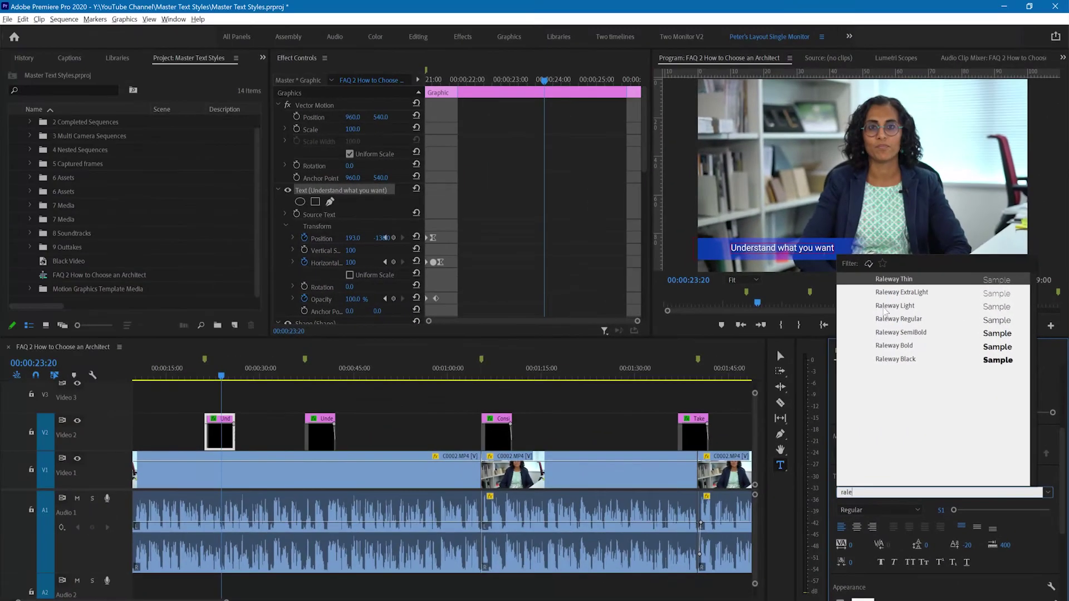
{"action": "left_click", "coordinate": [884, 320]}
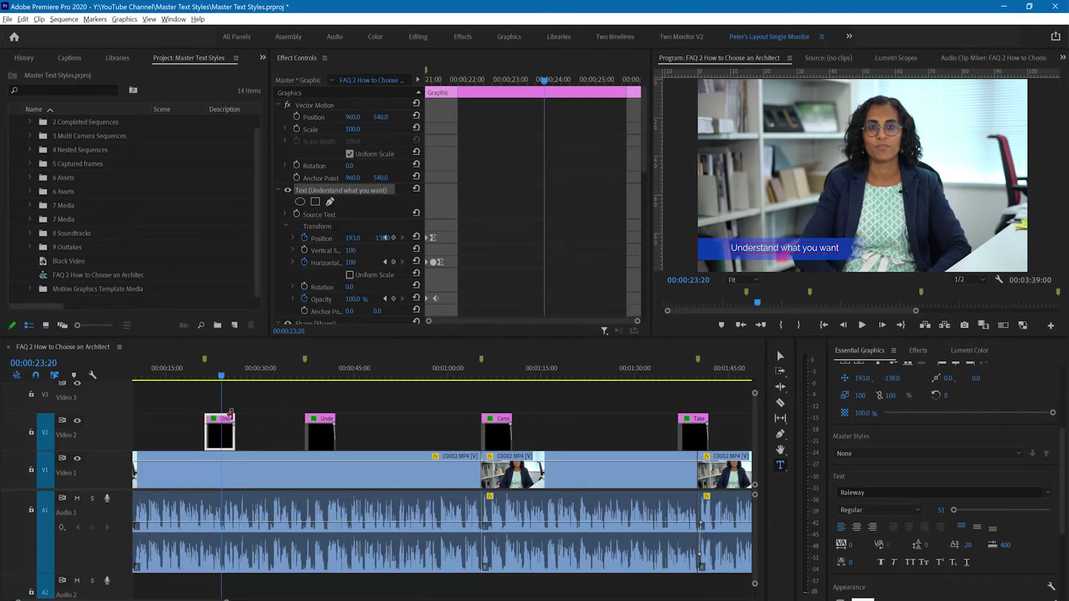
Show the 'Understand recommendations' caption's text settings, still Roboto Regular at size 51.
{"action": "left_click", "coordinate": [317, 370]}
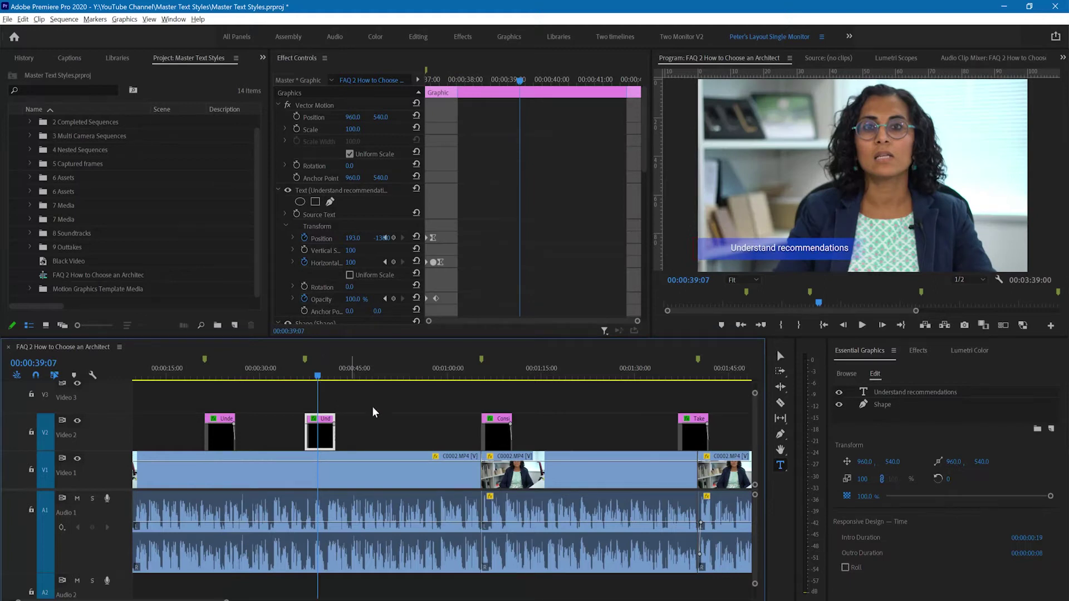
{"action": "left_click", "coordinate": [863, 391]}
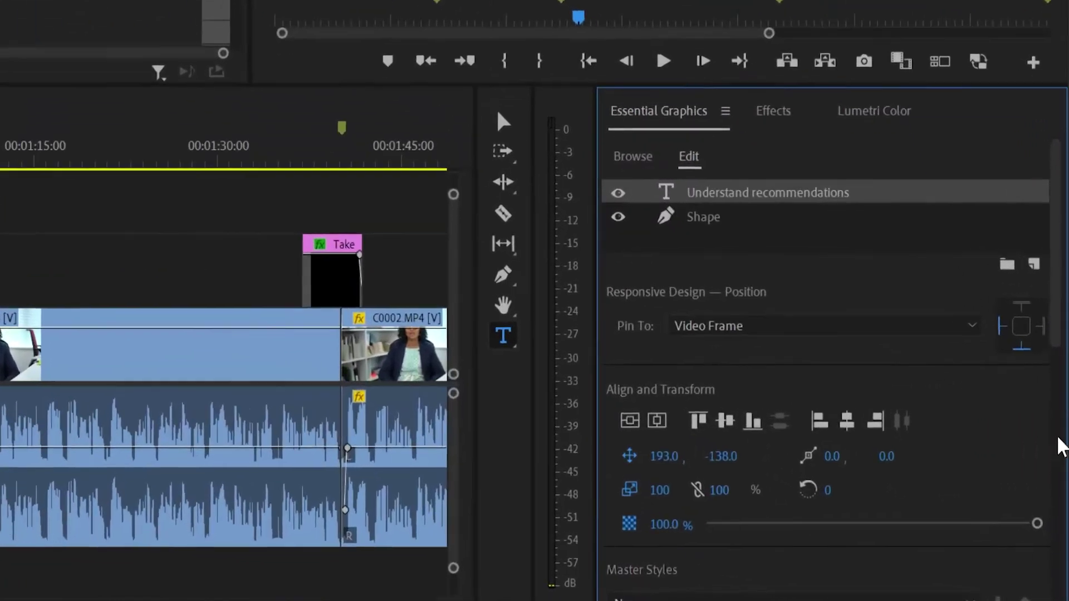
{"action": "left_click_drag", "start_coordinate": [1058, 332], "coordinate": [1060, 432]}
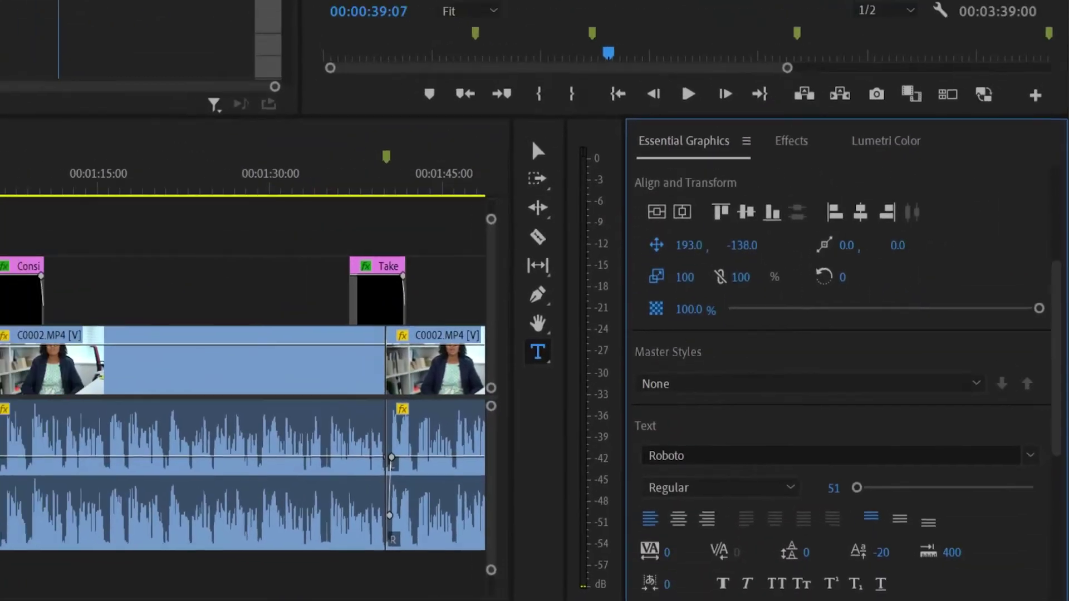
Return to the first caption and show its Raleway text settings down to Master Styles.
{"action": "left_click", "coordinate": [219, 372]}
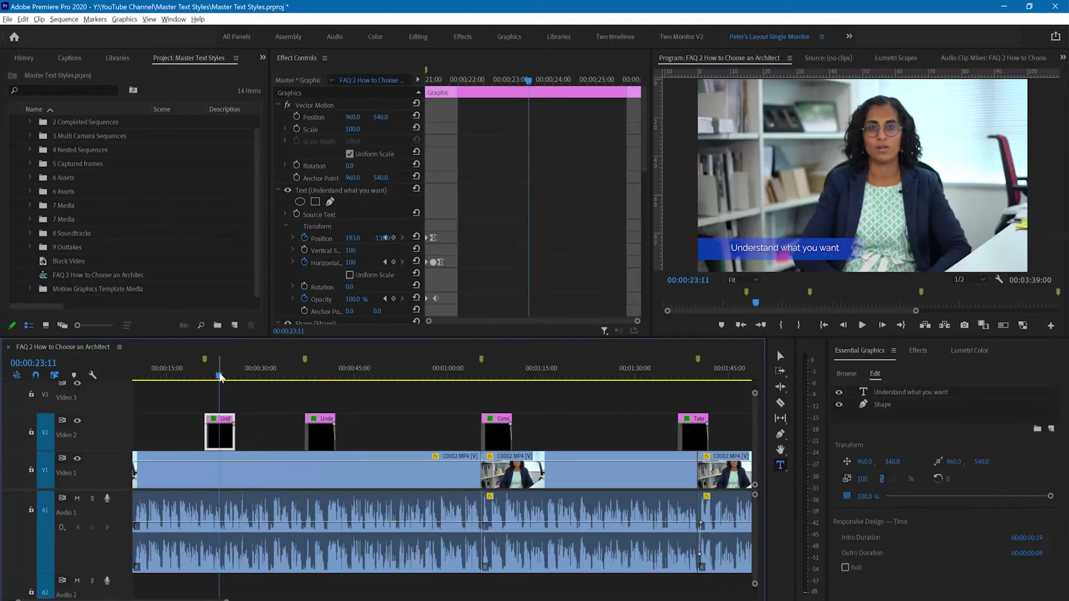
{"action": "left_click", "coordinate": [861, 389]}
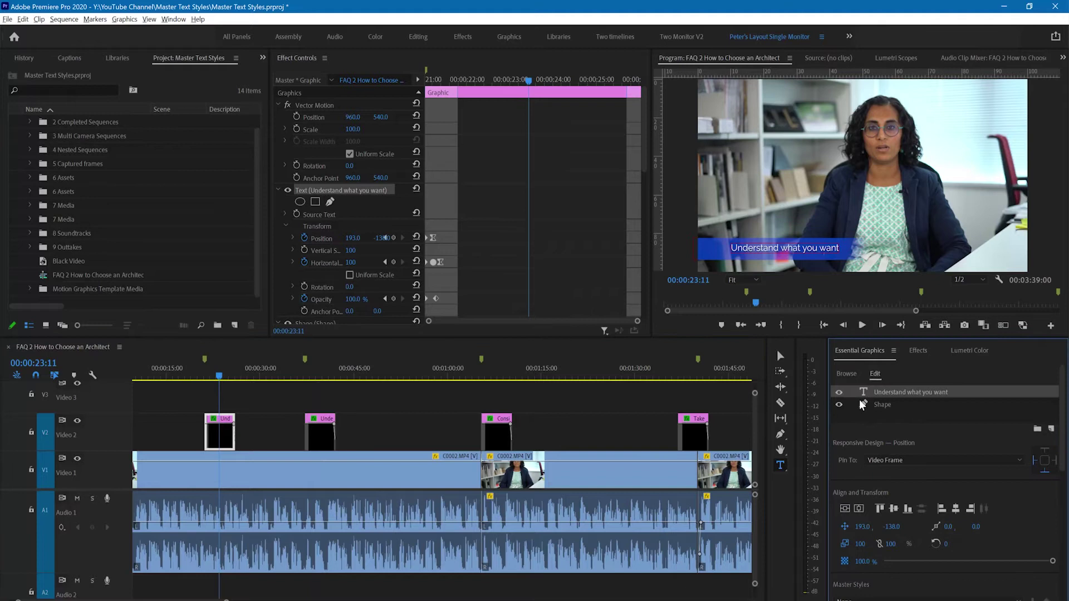
{"action": "scroll", "coordinate": [1044, 513], "scroll_direction": "down", "scroll_amount": 2}
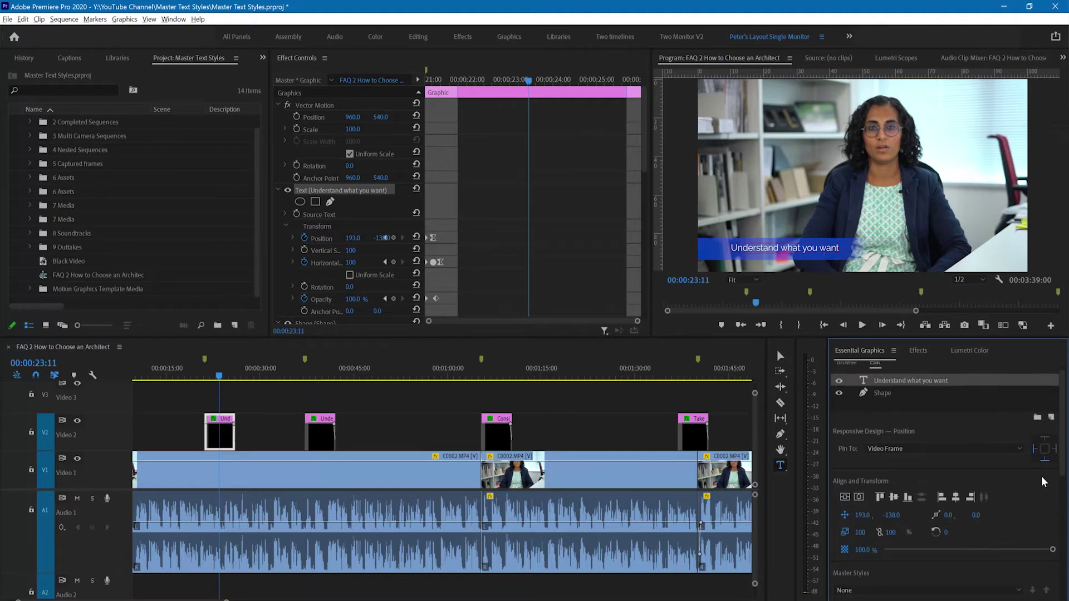
{"action": "scroll", "coordinate": [1021, 483], "scroll_direction": "up", "scroll_amount": 2}
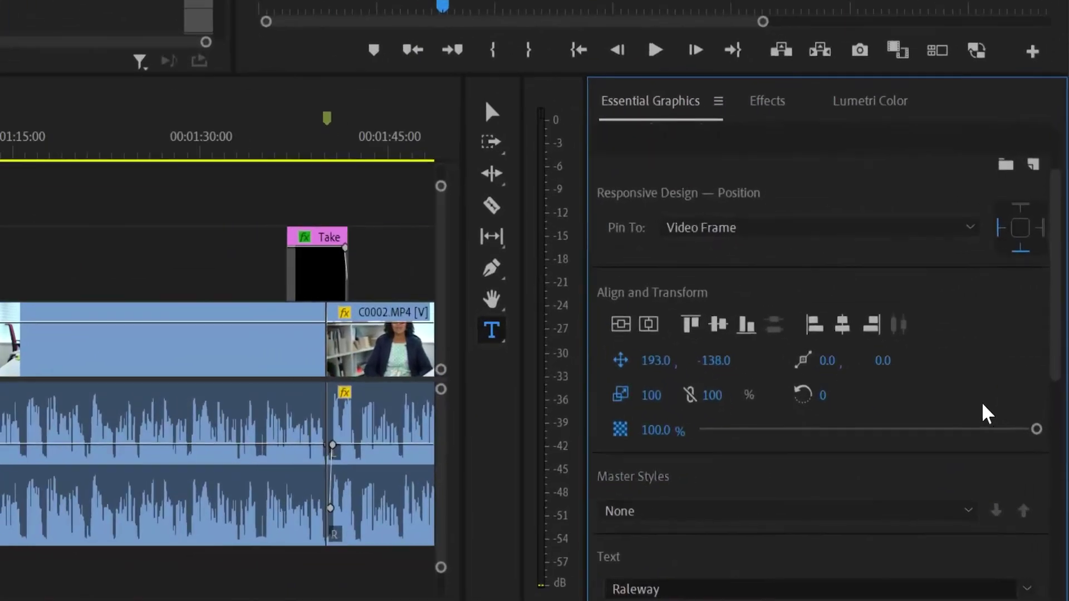
{"action": "scroll", "coordinate": [1013, 515], "scroll_direction": "down", "scroll_amount": 2}
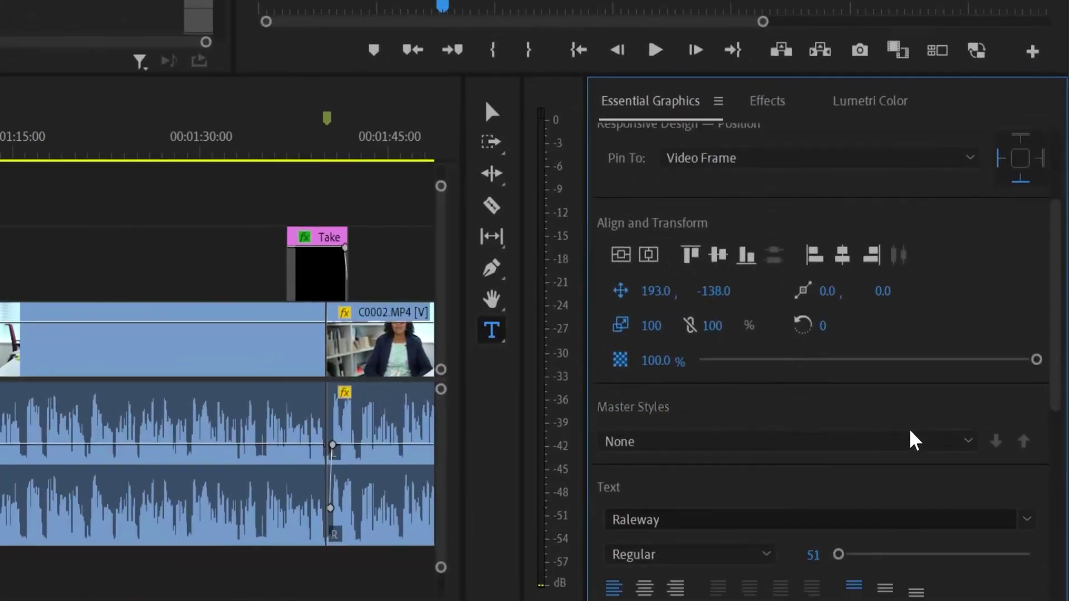
Create a master text style named 'Lower Third' from the first caption.
{"action": "left_click", "coordinate": [969, 443]}
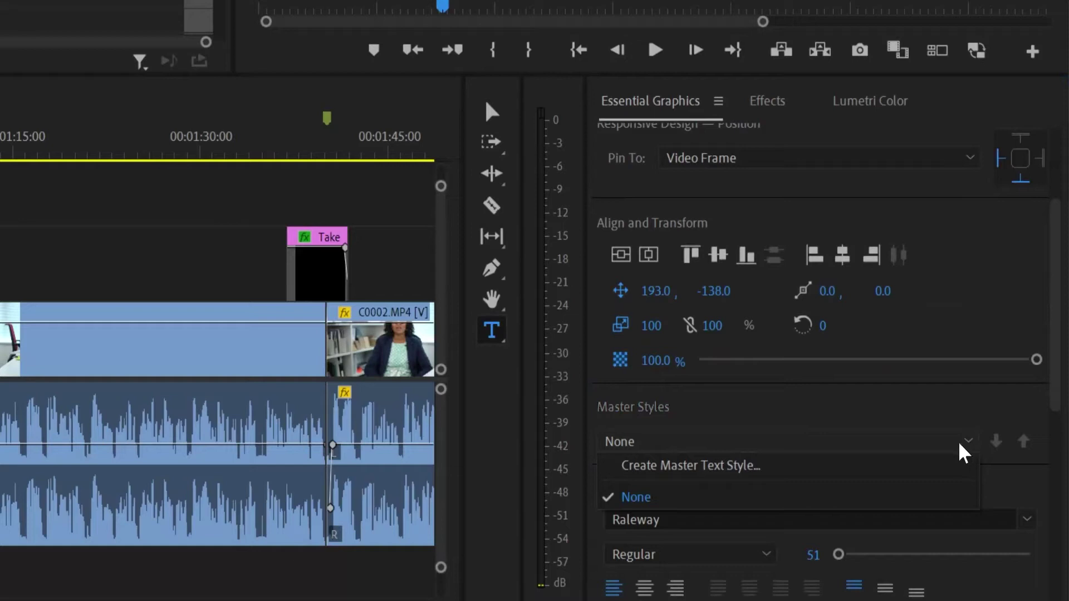
{"action": "left_click", "coordinate": [730, 470]}
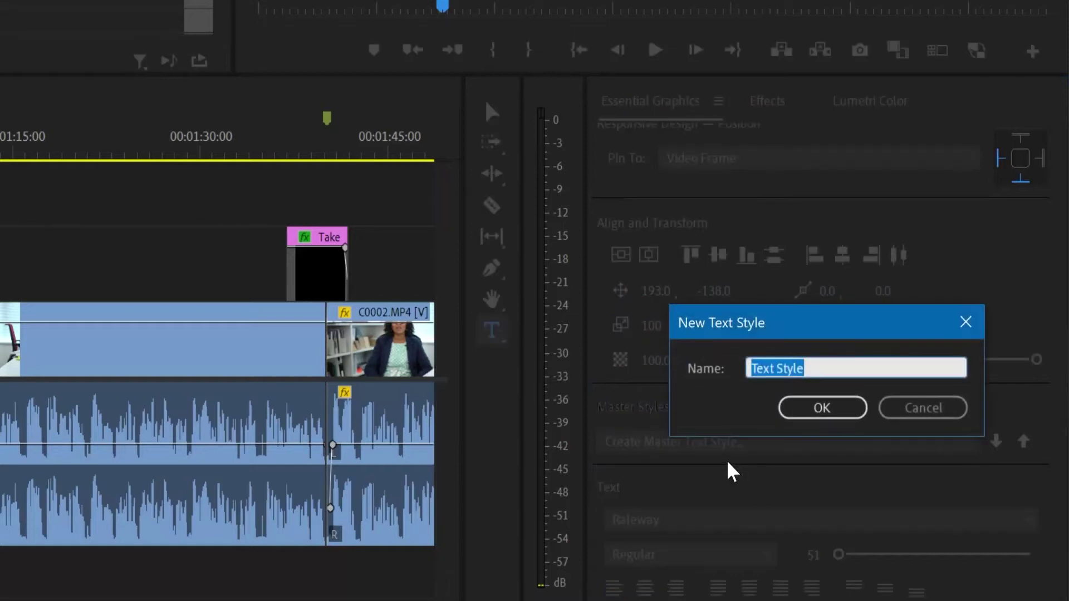
{"action": "type", "text": "Lower"}
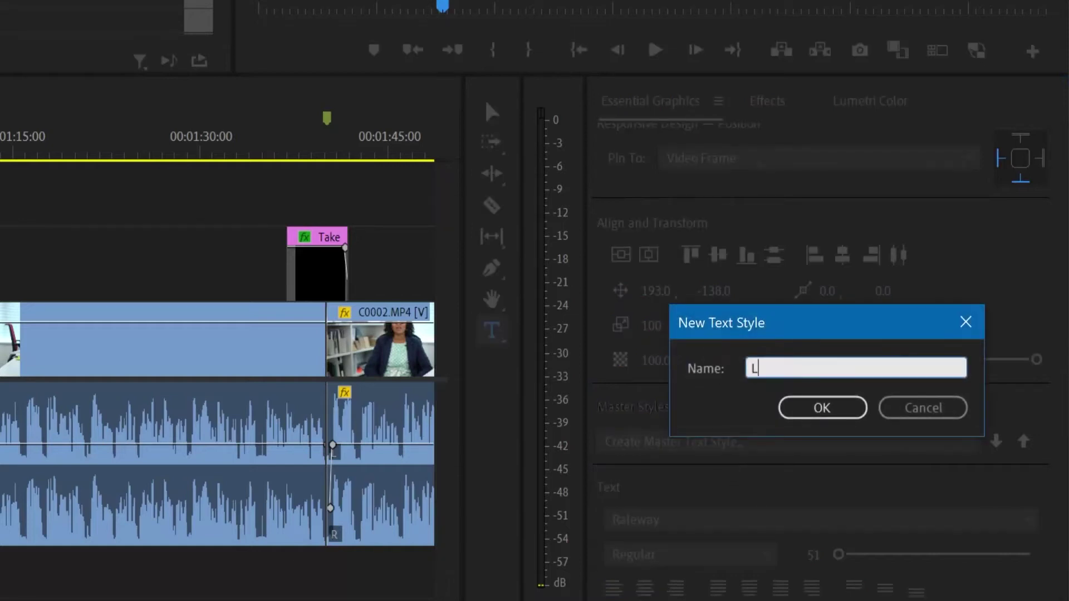
{"action": "type", "text": " Third"}
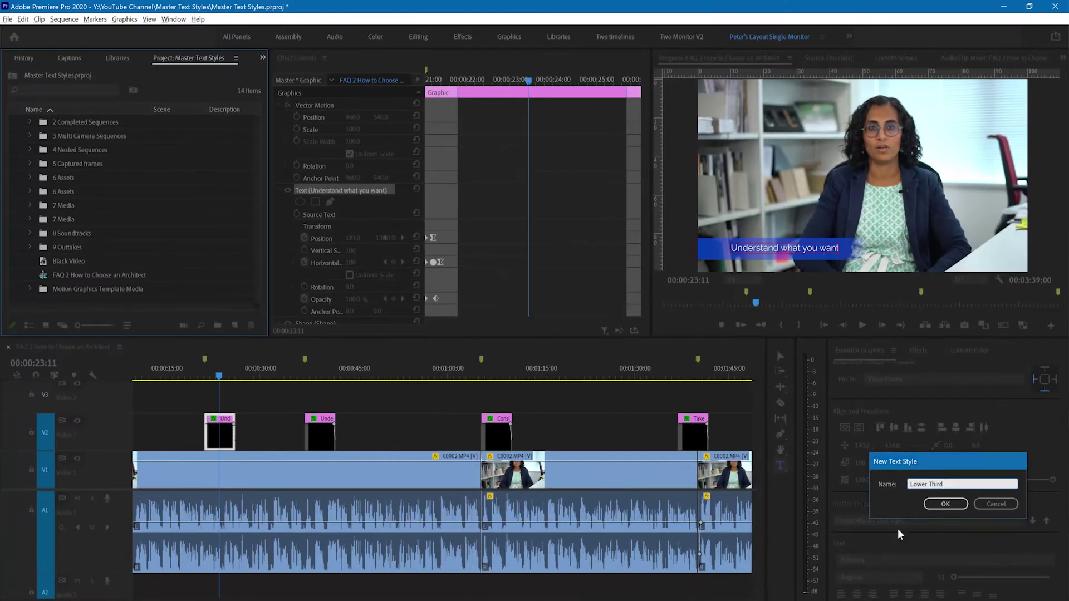
{"action": "key", "text": "Return"}
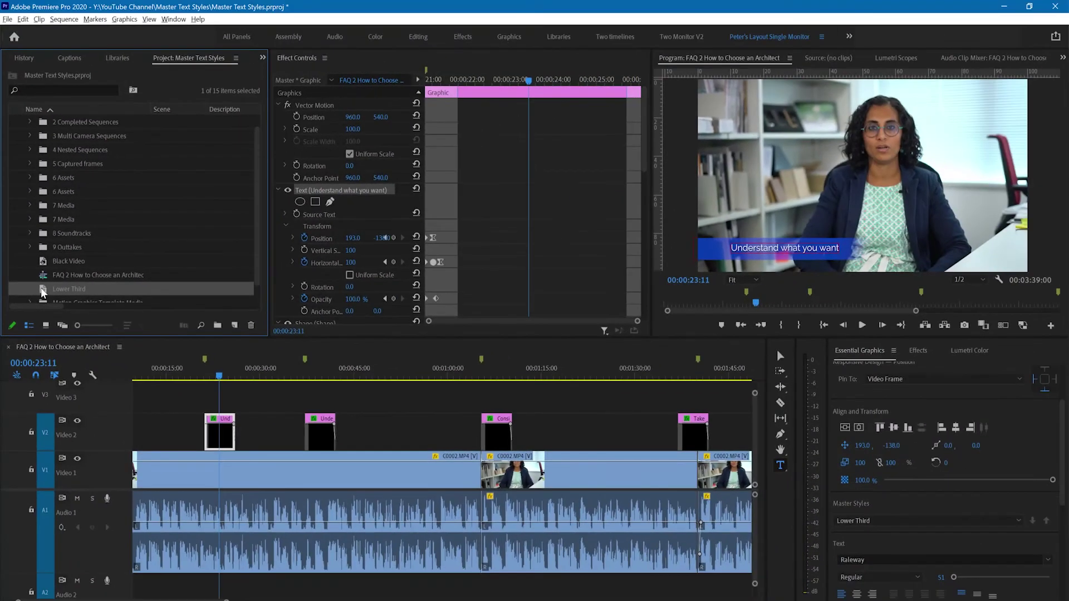
Apply the Lower Third style to the V2 captions and check each clip's master style.
{"action": "left_click_drag", "start_coordinate": [41, 291], "coordinate": [319, 429]}
{"action": "left_click", "coordinate": [316, 365]}
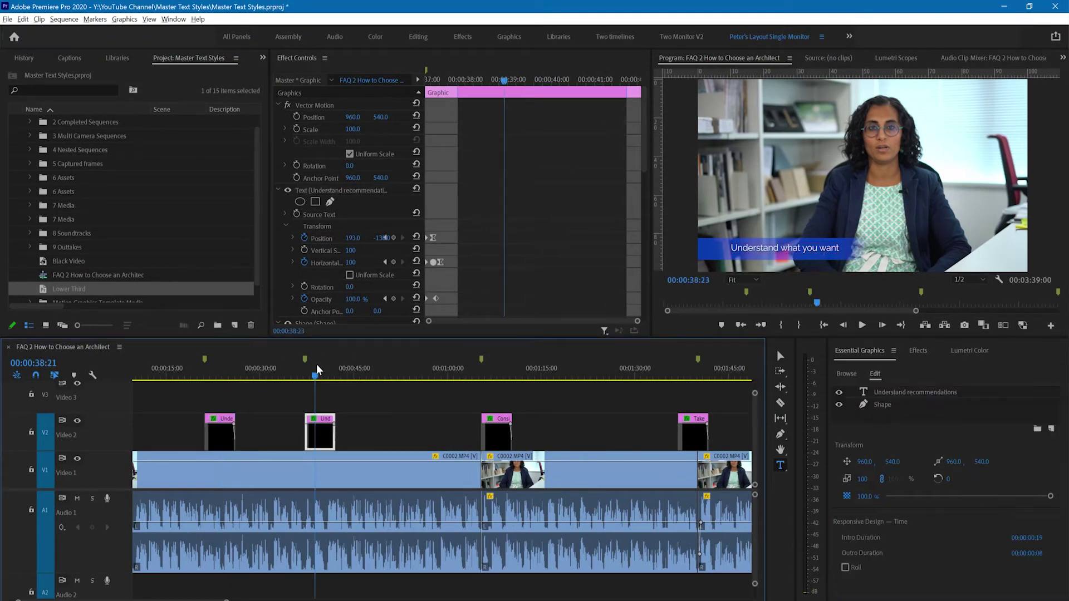
{"action": "left_click", "coordinate": [871, 392]}
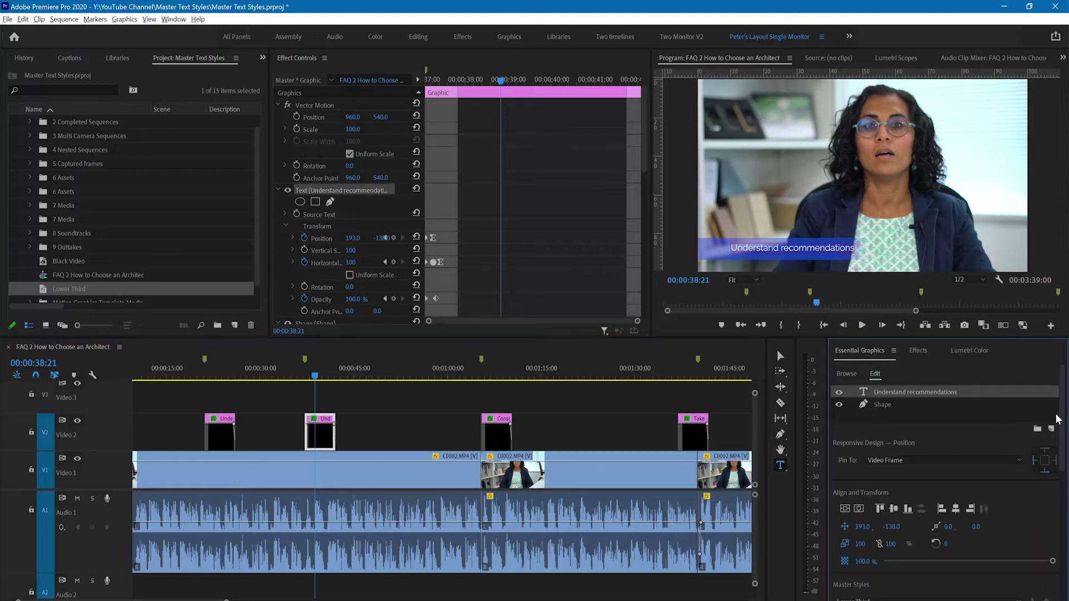
{"action": "scroll", "coordinate": [1061, 416], "scroll_direction": "down", "scroll_amount": 5}
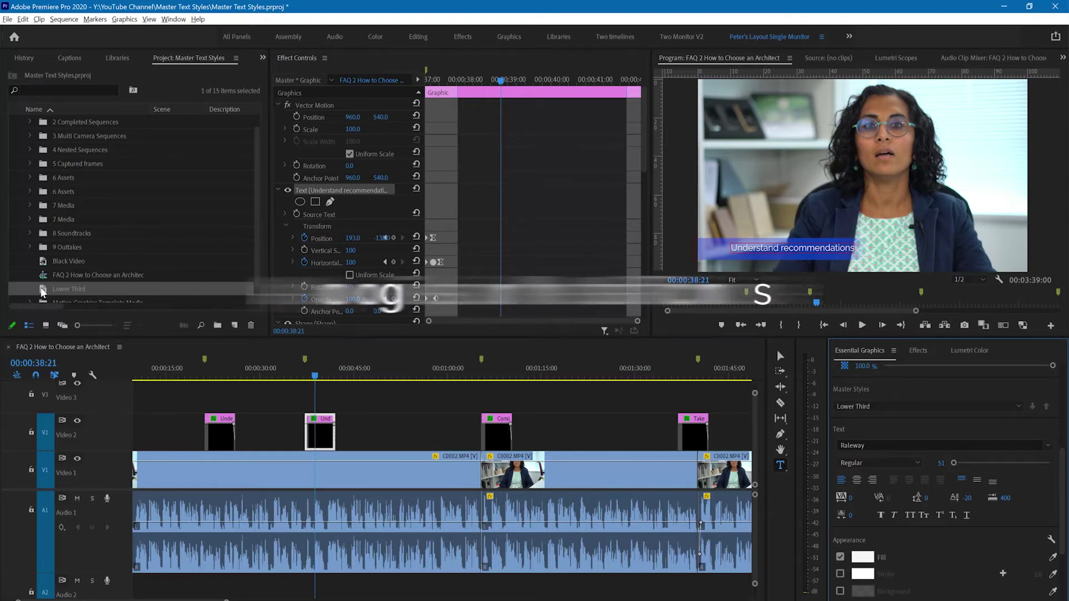
{"action": "left_click", "coordinate": [496, 431]}
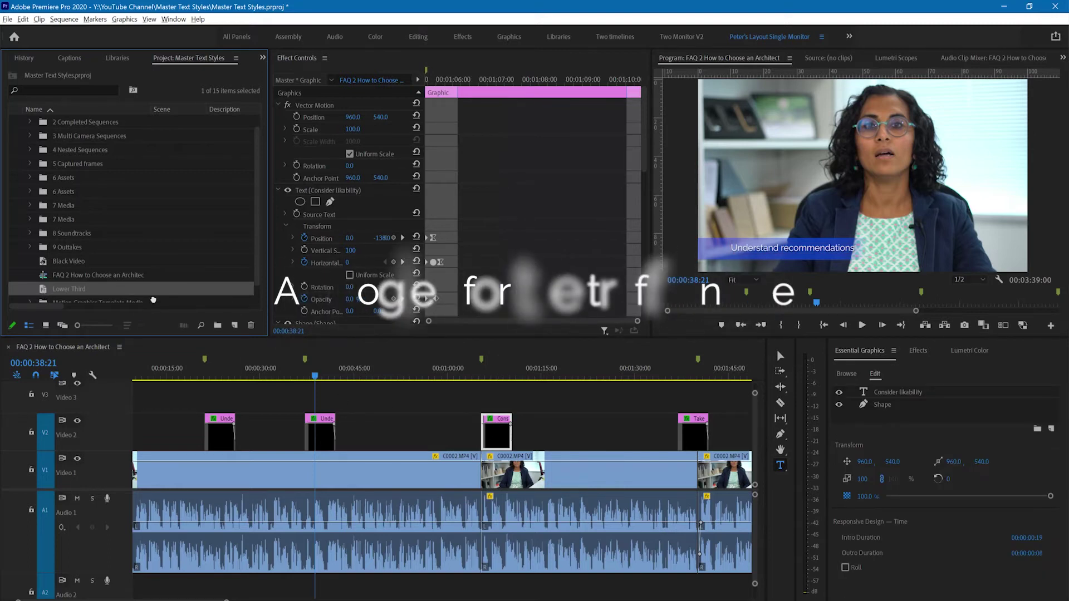
{"action": "left_click", "coordinate": [688, 439]}
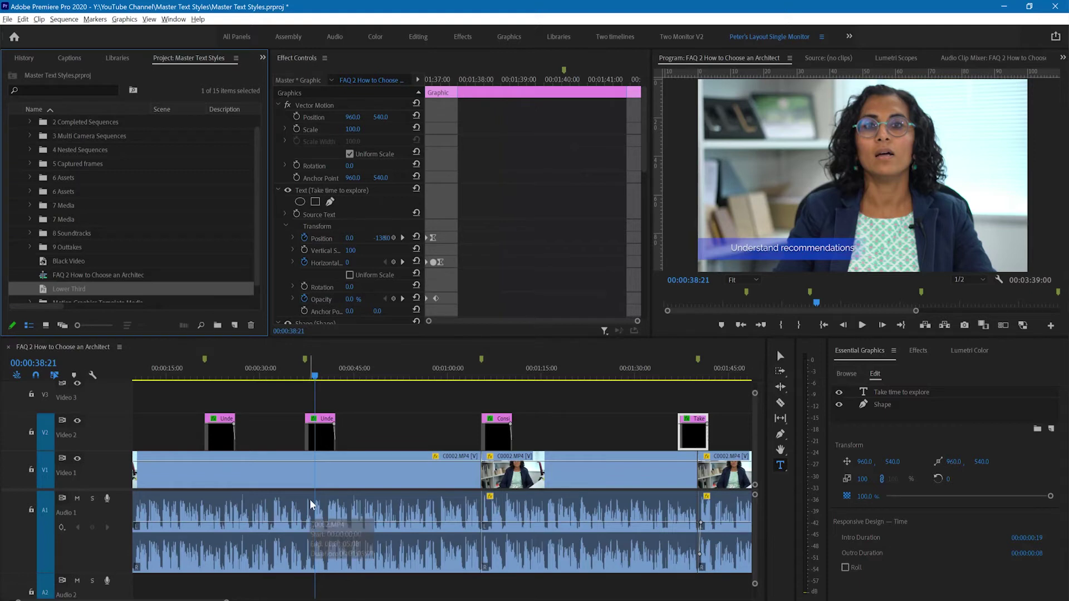
Change the 'Understand what you want' text fill to yellow-green A4DC0C.
{"action": "left_click", "coordinate": [222, 372]}
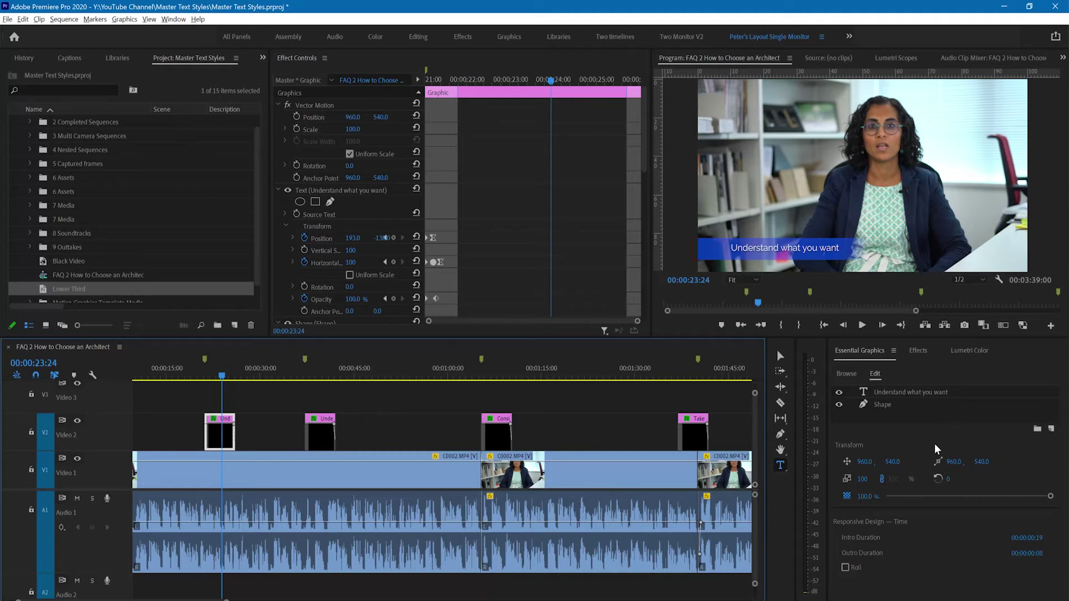
{"action": "left_click", "coordinate": [865, 394]}
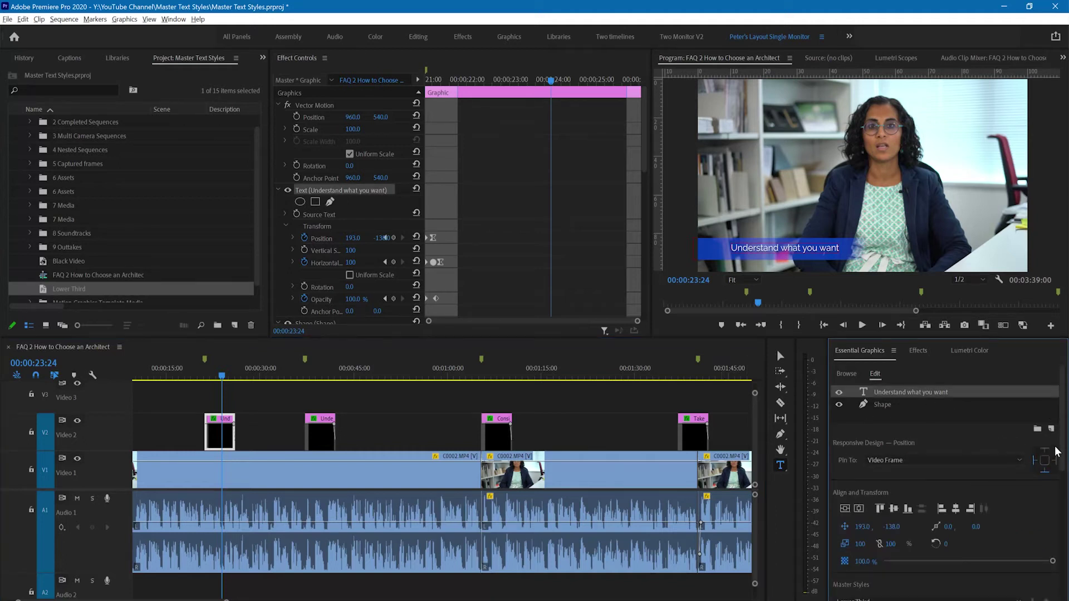
{"action": "scroll", "coordinate": [1062, 484], "scroll_direction": "down", "scroll_amount": 3}
{"action": "scroll", "coordinate": [1062, 483], "scroll_direction": "down", "scroll_amount": 5}
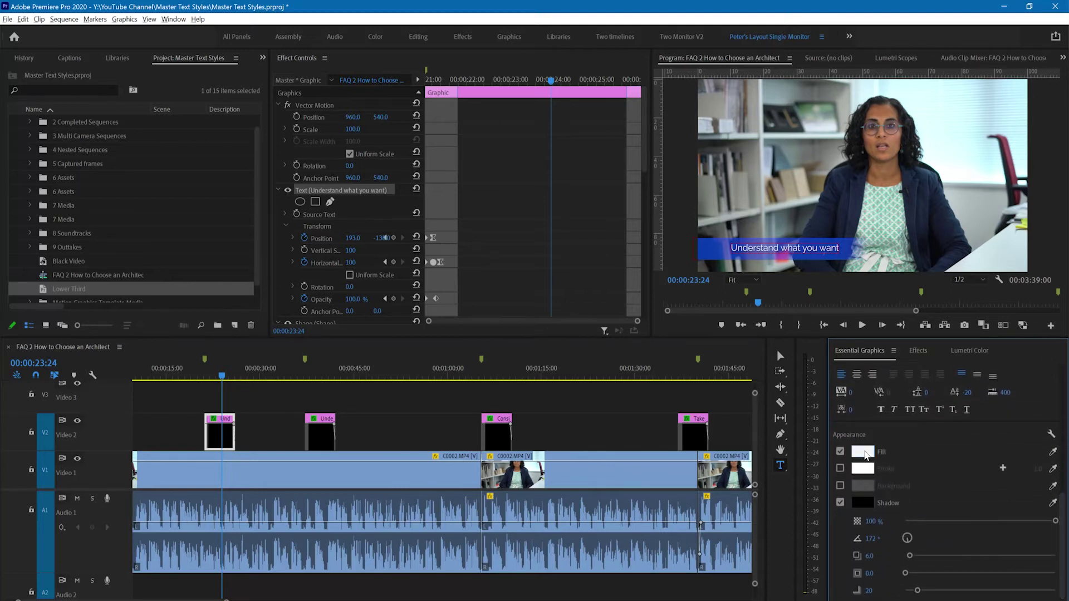
{"action": "left_click", "coordinate": [864, 452]}
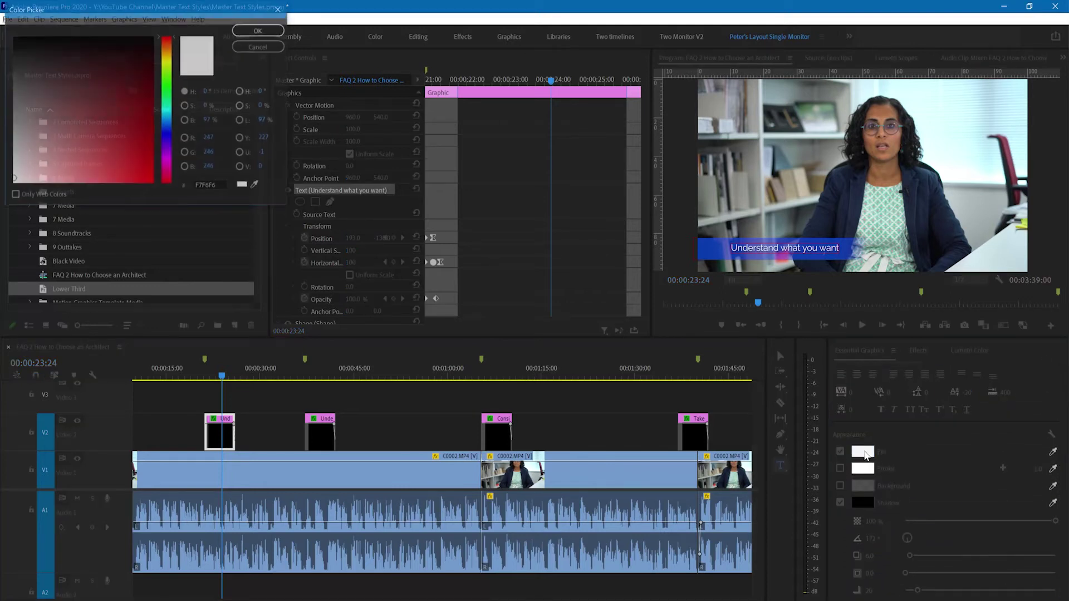
{"action": "left_click", "coordinate": [170, 68]}
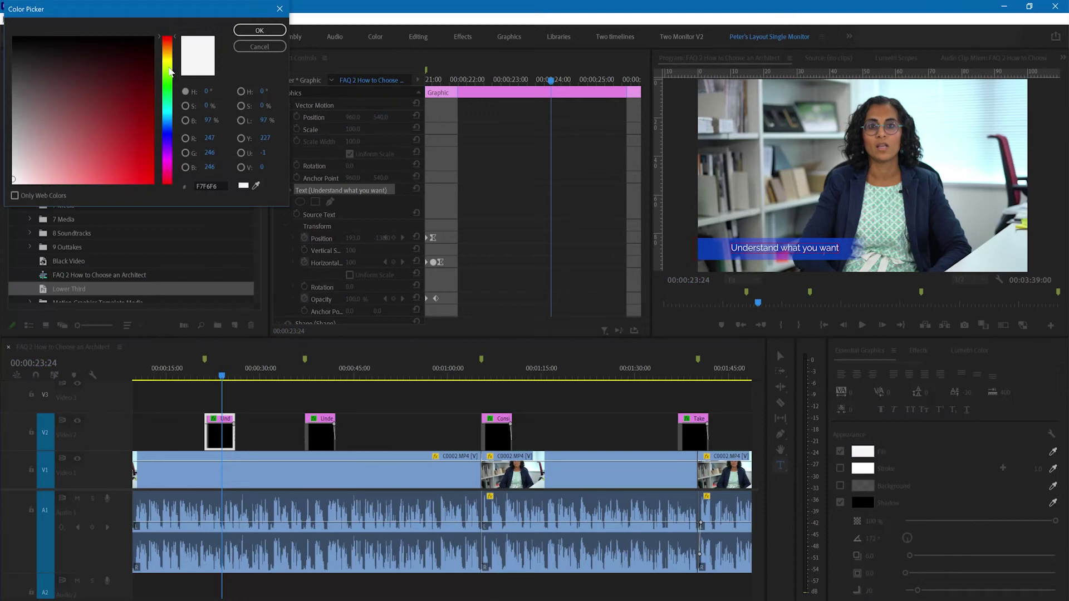
{"action": "left_click", "coordinate": [149, 91]}
{"action": "left_click", "coordinate": [146, 163]}
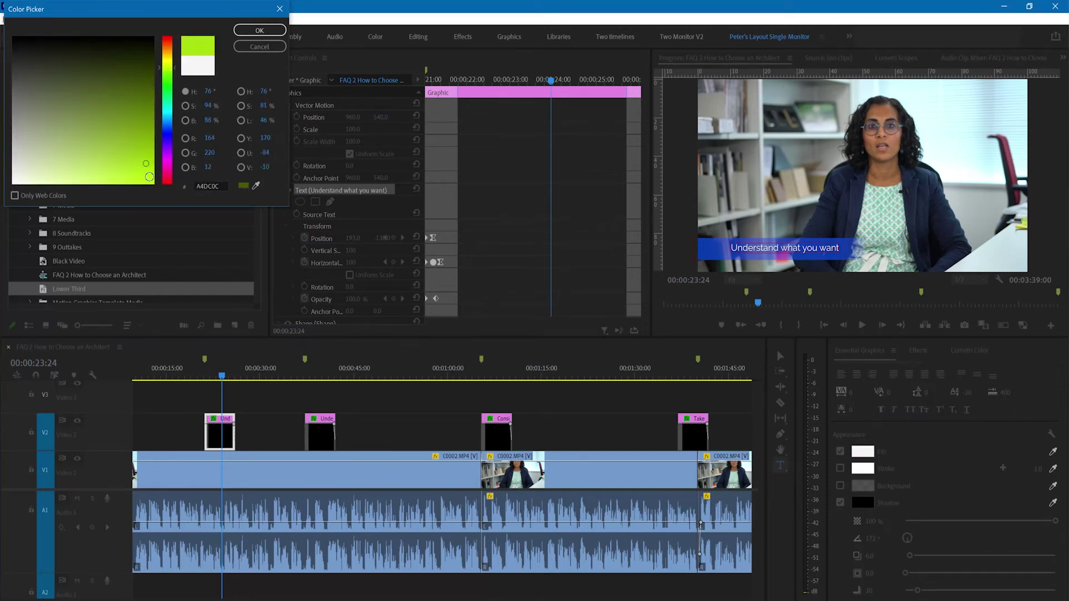
{"action": "left_click", "coordinate": [260, 30]}
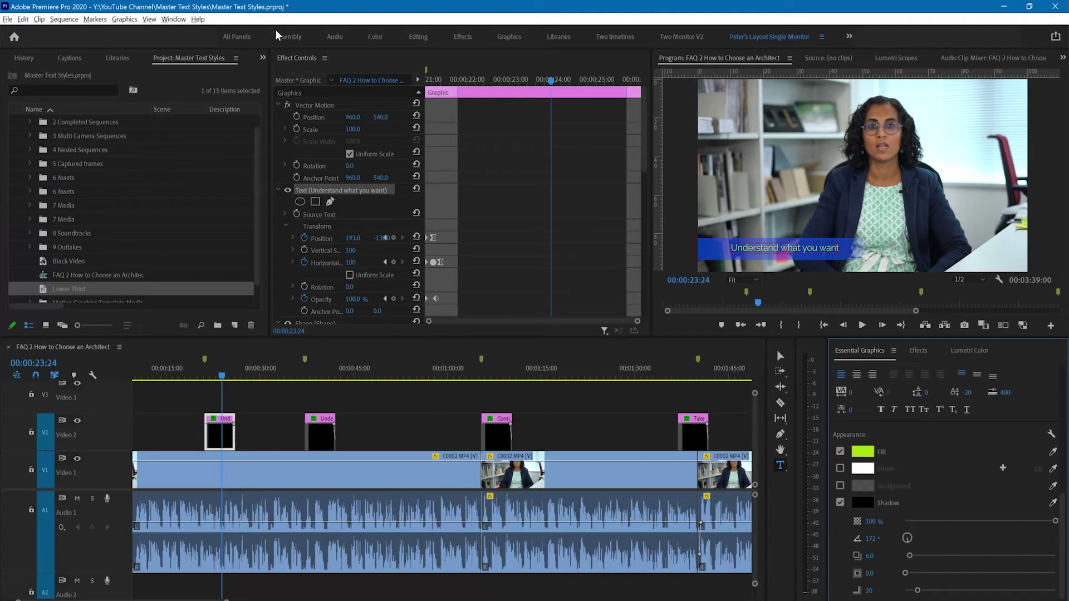
{"action": "left_click", "coordinate": [316, 369]}
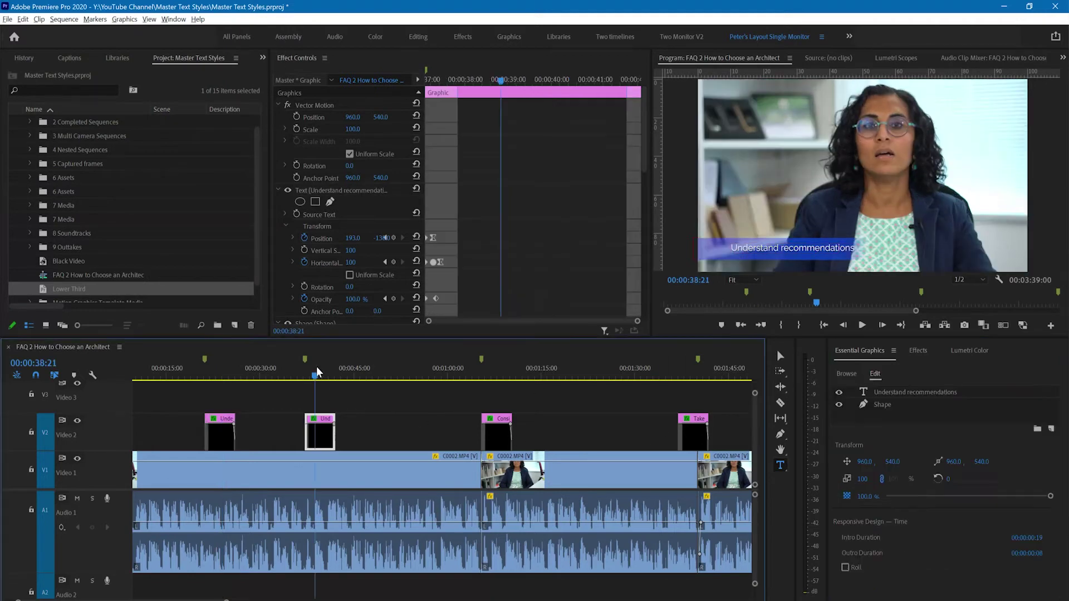
{"action": "left_click", "coordinate": [495, 371]}
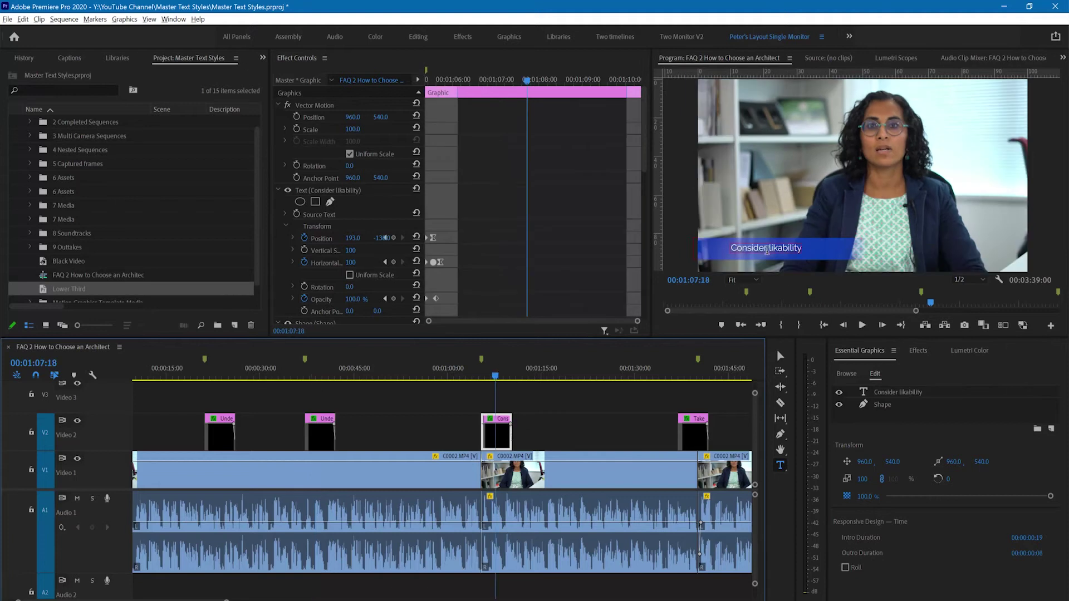
{"action": "left_click", "coordinate": [690, 372]}
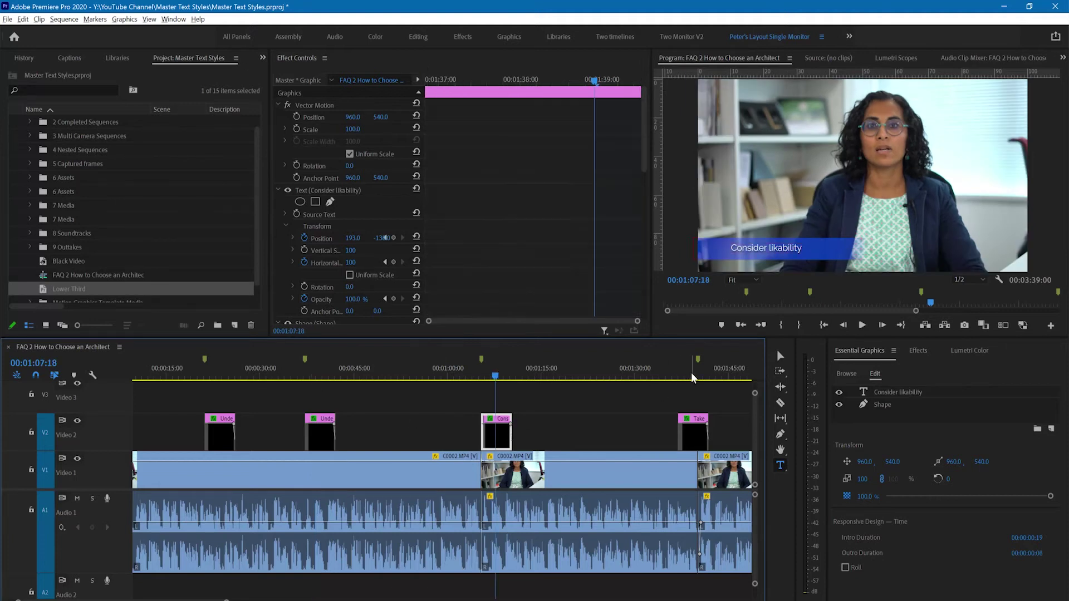
{"action": "left_click", "coordinate": [221, 372]}
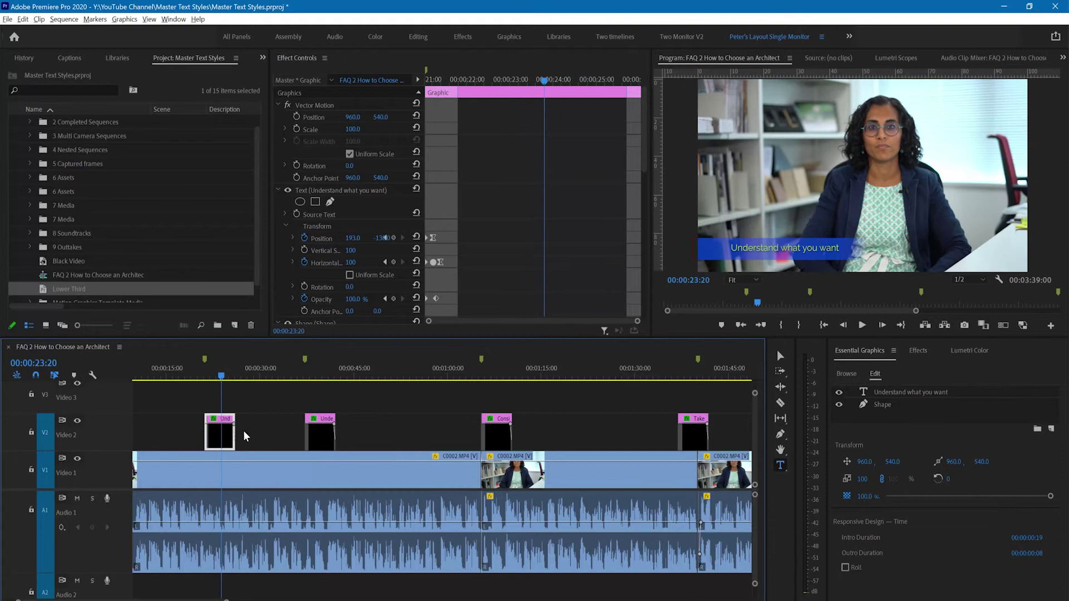
{"action": "left_click", "coordinate": [864, 392]}
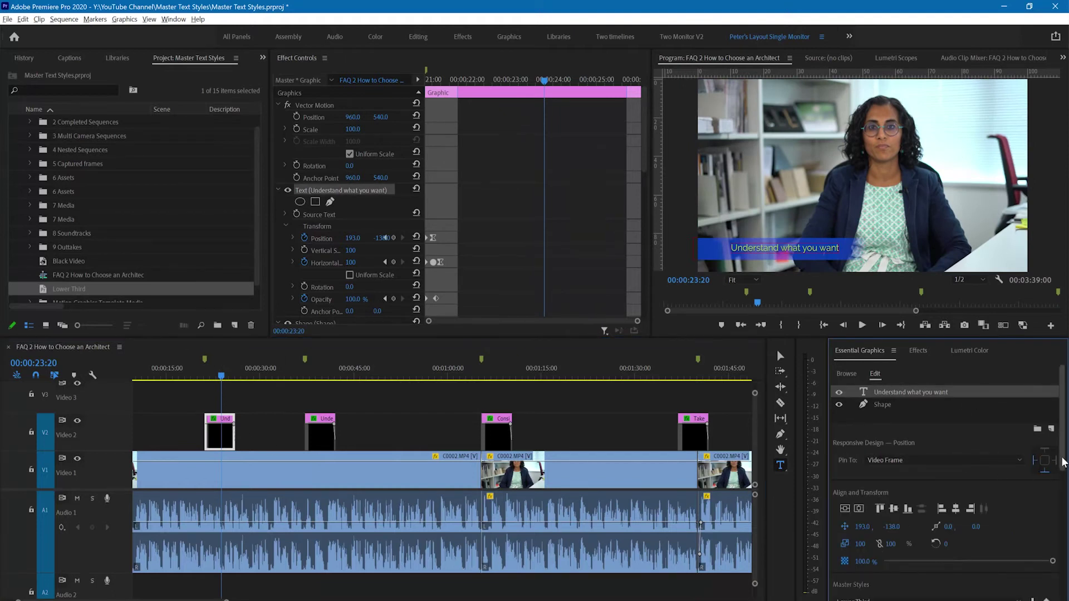
{"action": "left_click_drag", "start_coordinate": [1063, 462], "coordinate": [1047, 531]}
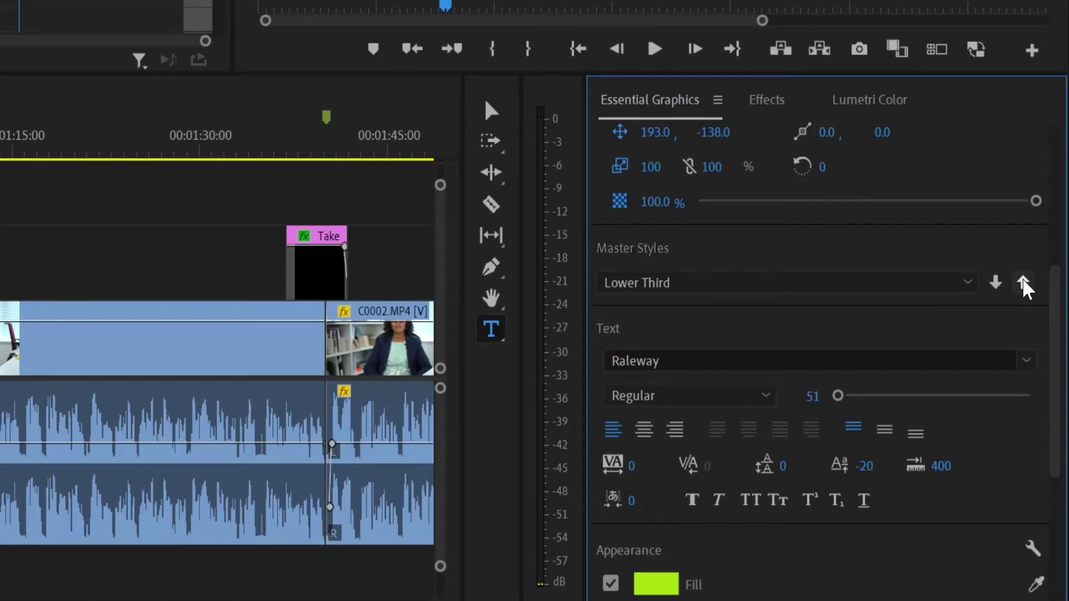
Push the green fill into the Lower Third master style and review all four captions.
{"action": "left_click", "coordinate": [1023, 283]}
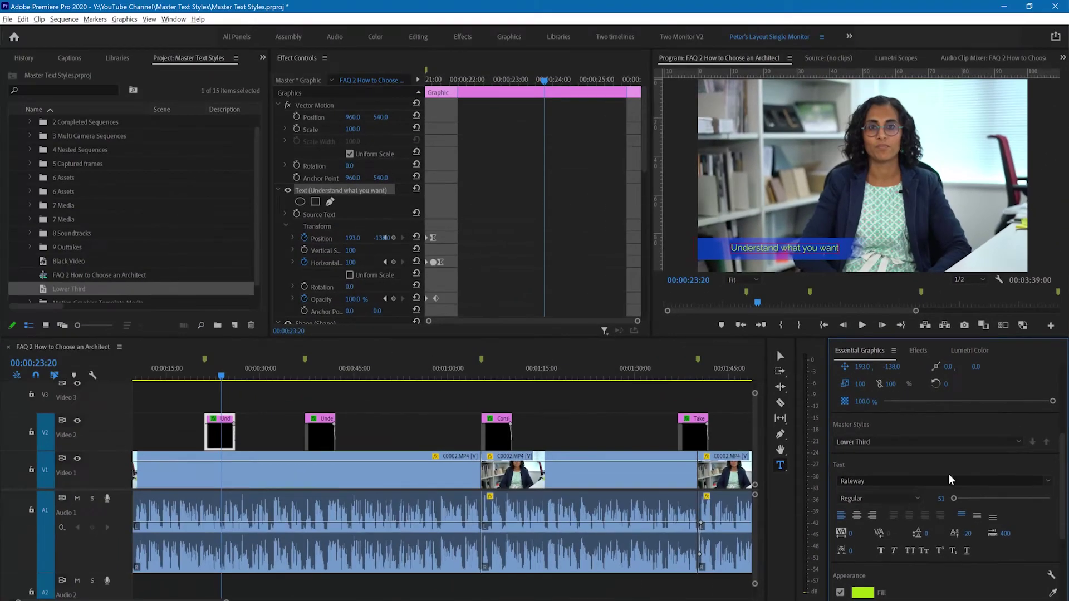
{"action": "left_click", "coordinate": [321, 369]}
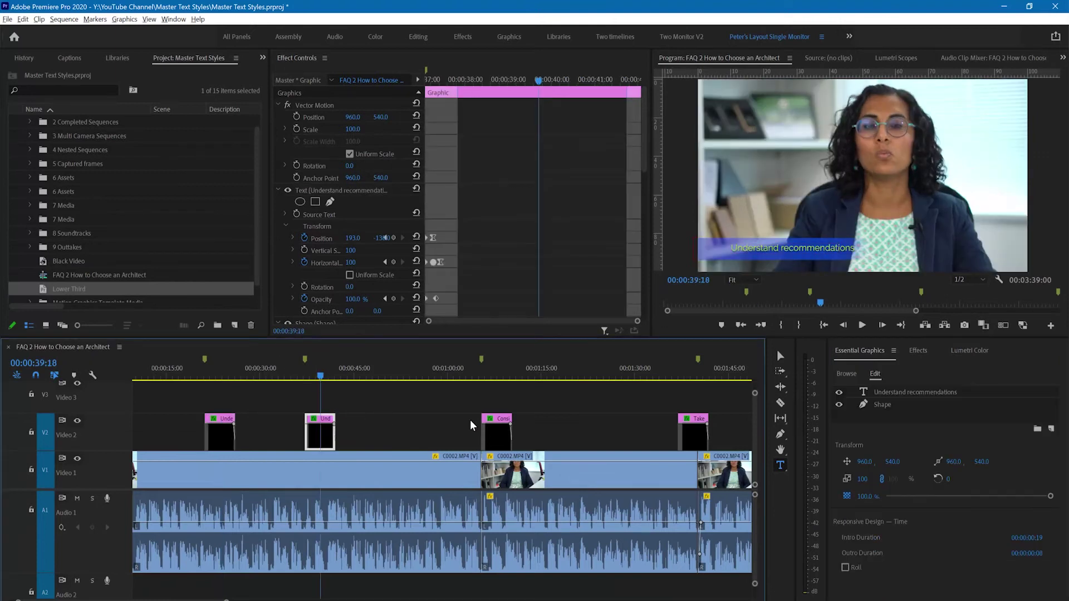
{"action": "left_click", "coordinate": [501, 372]}
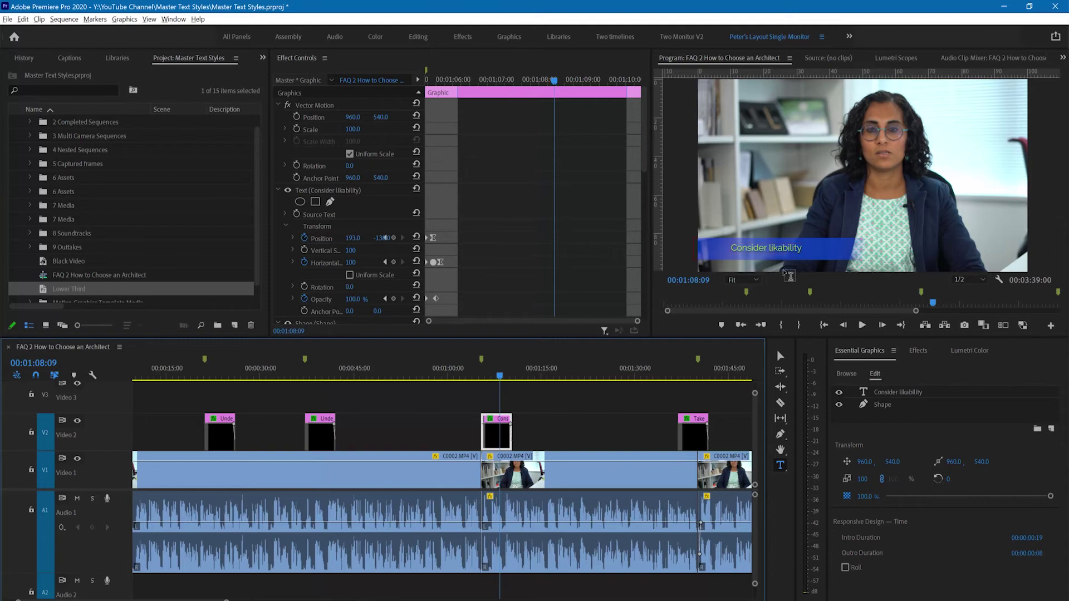
{"action": "left_click", "coordinate": [693, 373]}
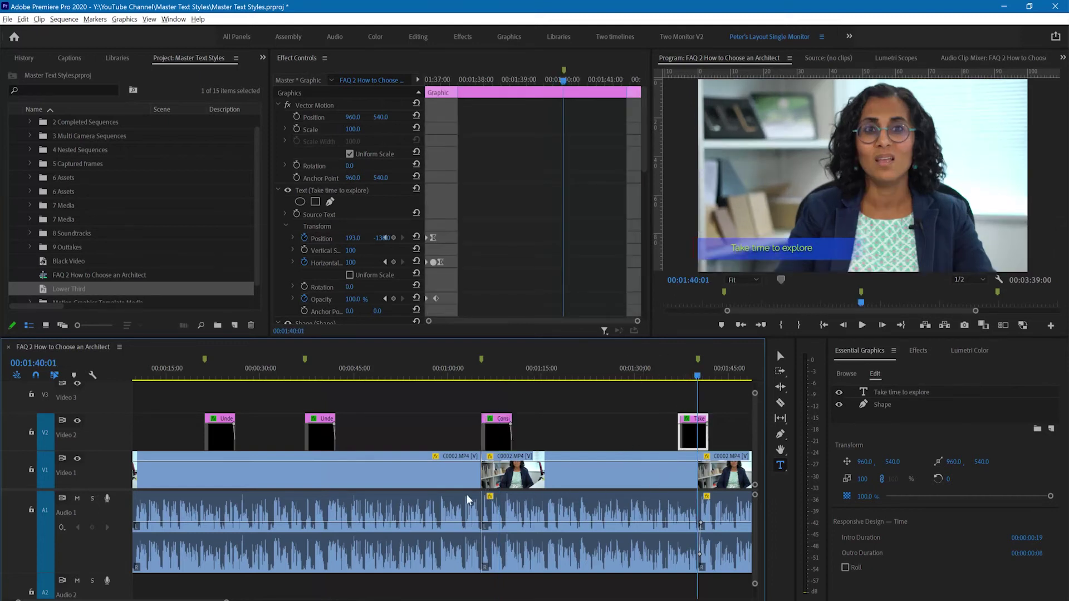
{"action": "left_click", "coordinate": [219, 373]}
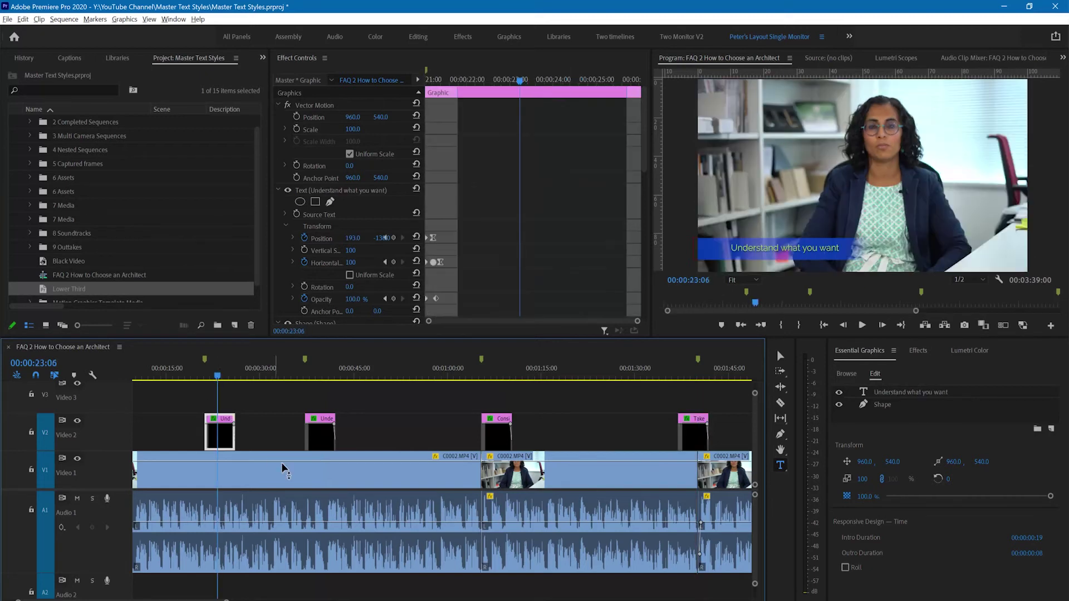
Change the 'Understand what you want' text fill from lime green to light pink CF7895.
{"action": "left_click", "coordinate": [864, 393]}
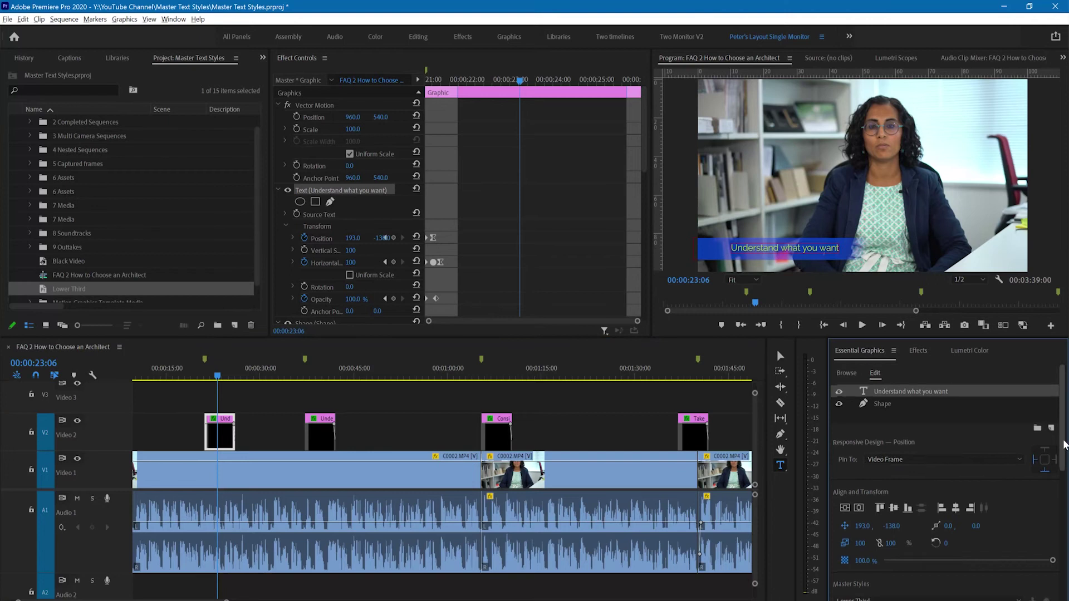
{"action": "left_click_drag", "start_coordinate": [1064, 444], "coordinate": [944, 564]}
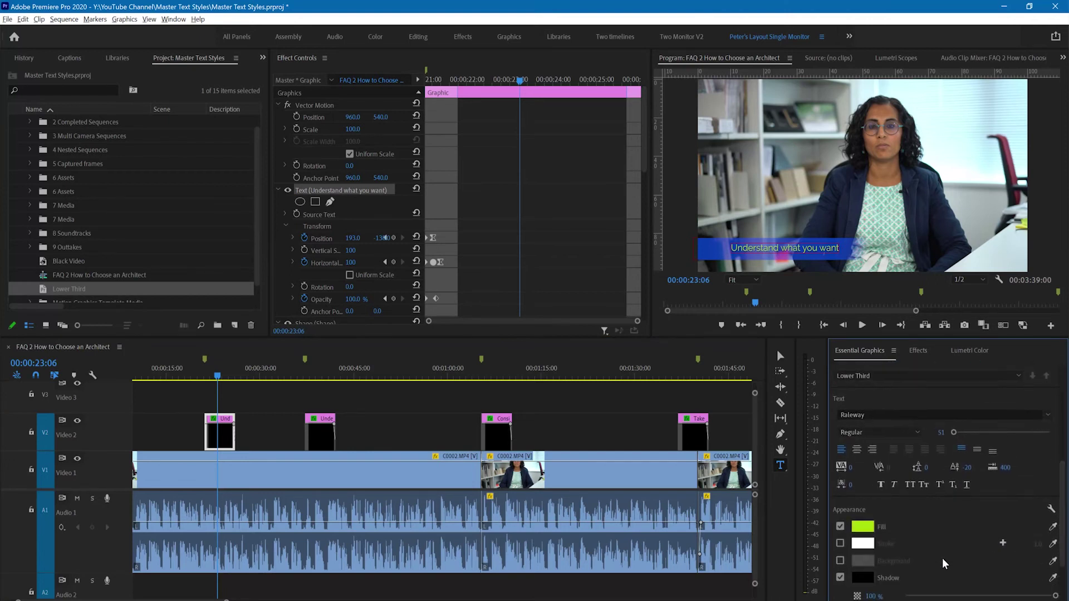
{"action": "left_click", "coordinate": [861, 526]}
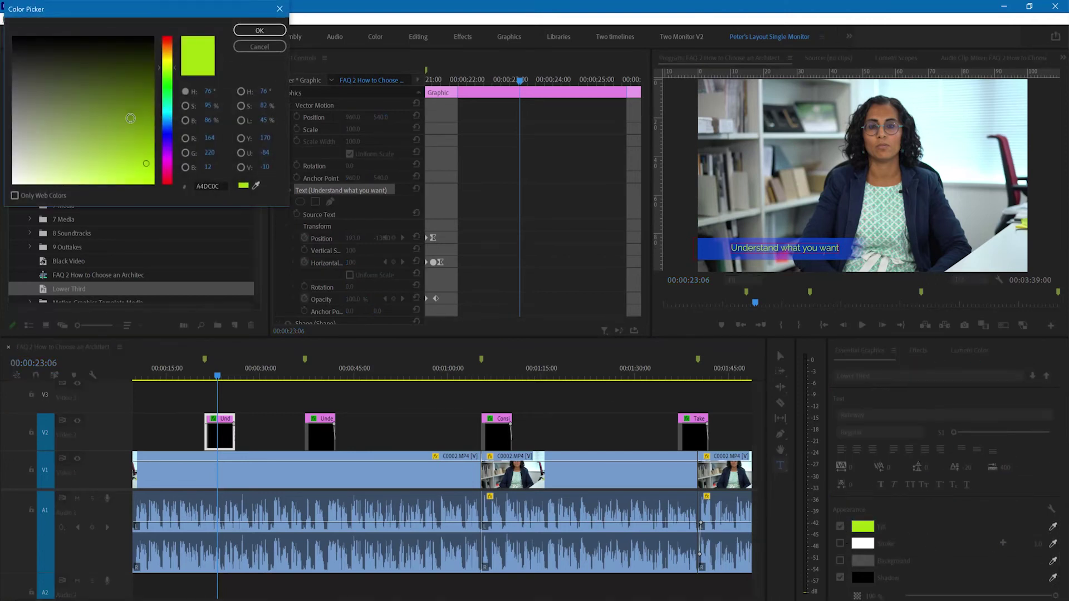
{"action": "left_click", "coordinate": [167, 124]}
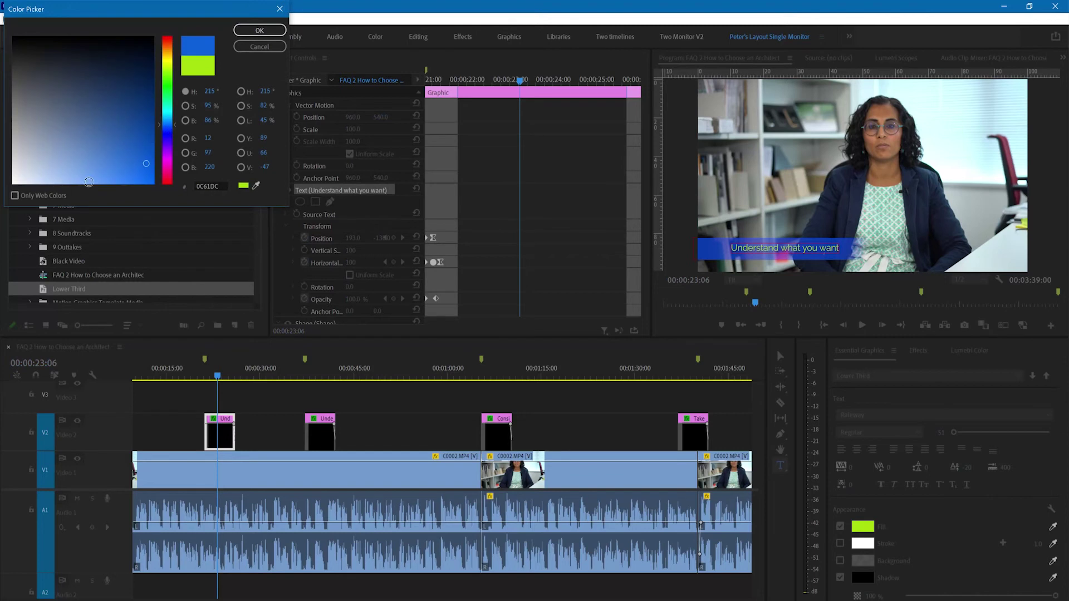
{"action": "left_click", "coordinate": [167, 175]}
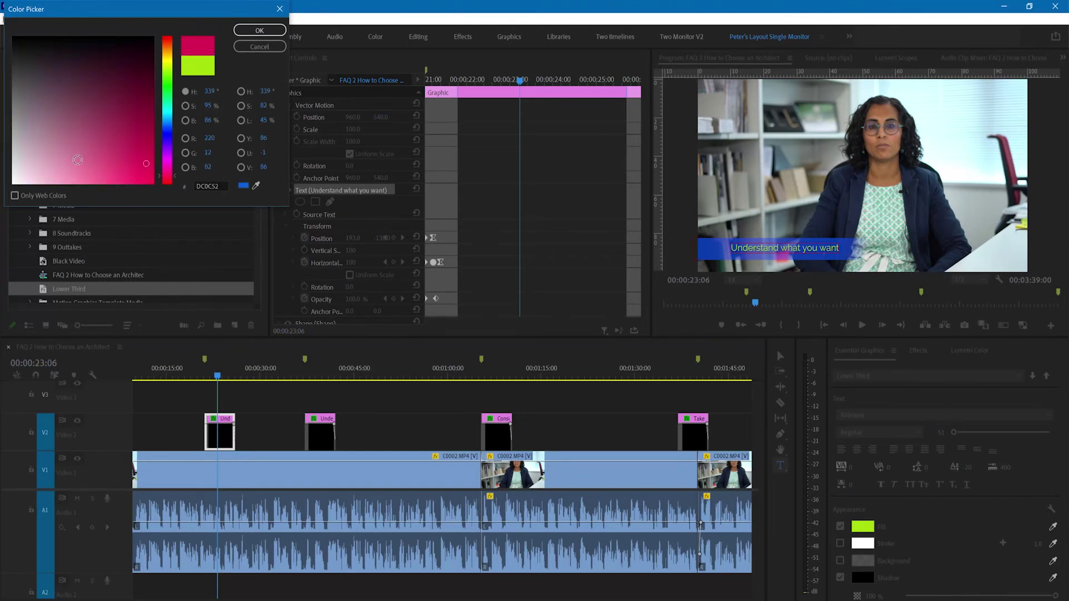
{"action": "left_click", "coordinate": [71, 156]}
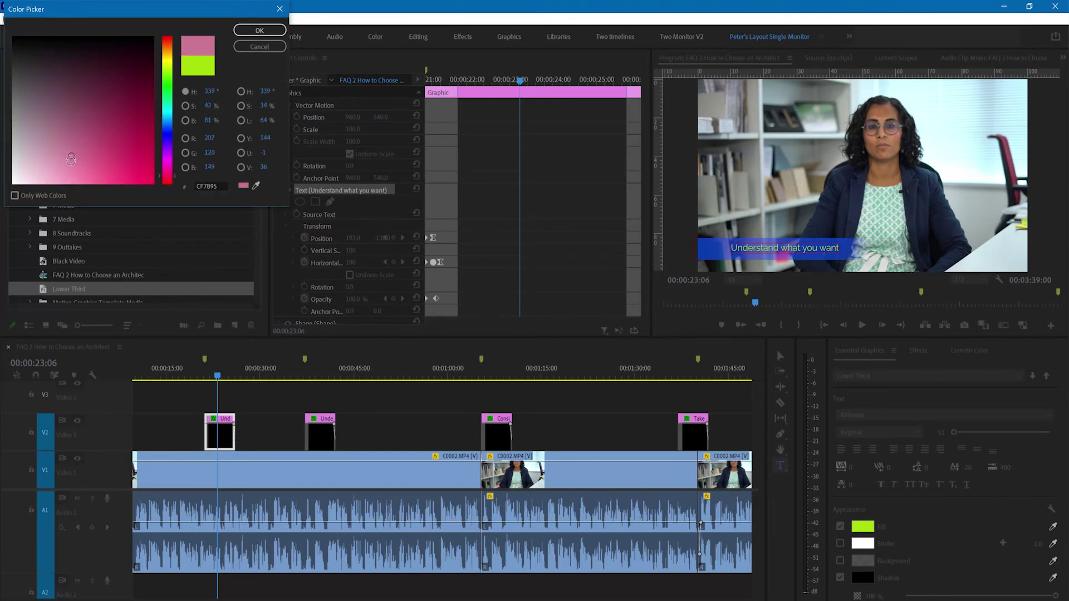
{"action": "left_click", "coordinate": [262, 34]}
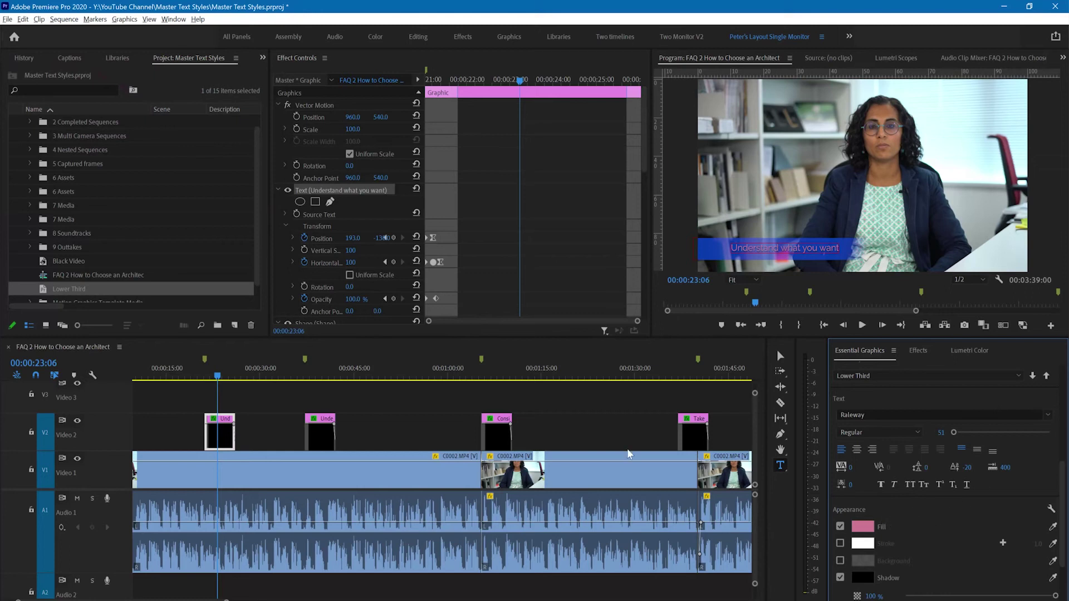
{"action": "left_click", "coordinate": [328, 376]}
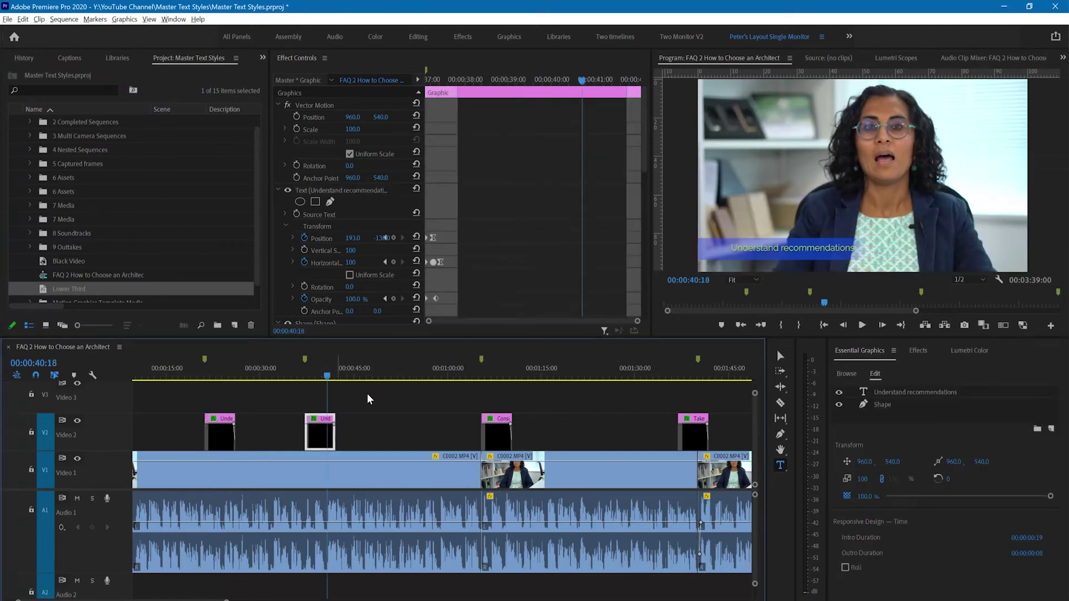
{"action": "left_click", "coordinate": [218, 368]}
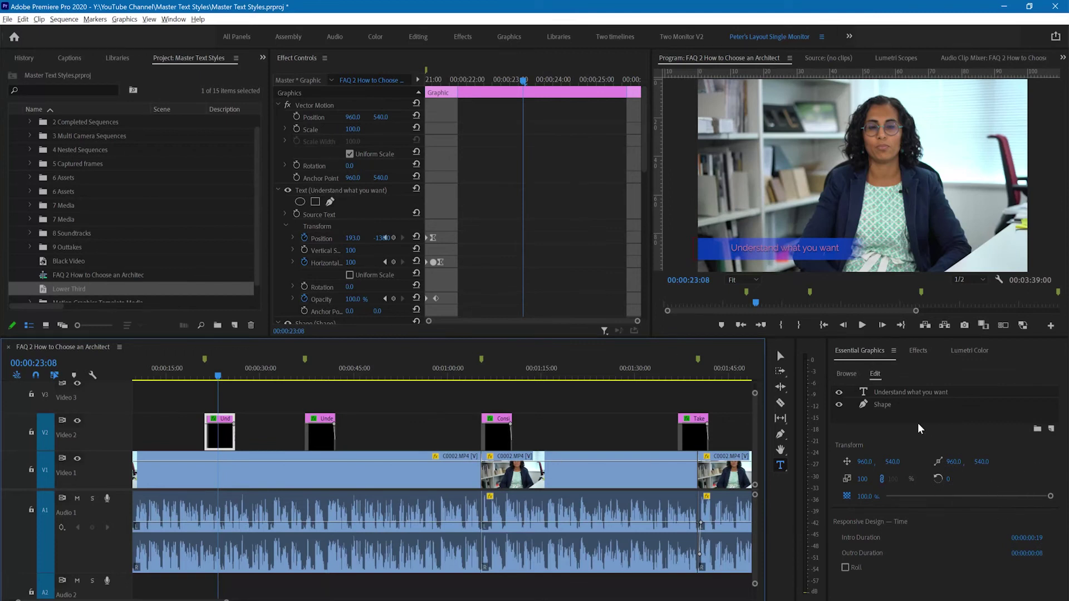
{"action": "left_click", "coordinate": [861, 393]}
{"action": "scroll", "coordinate": [1031, 520], "scroll_direction": "down", "scroll_amount": 2}
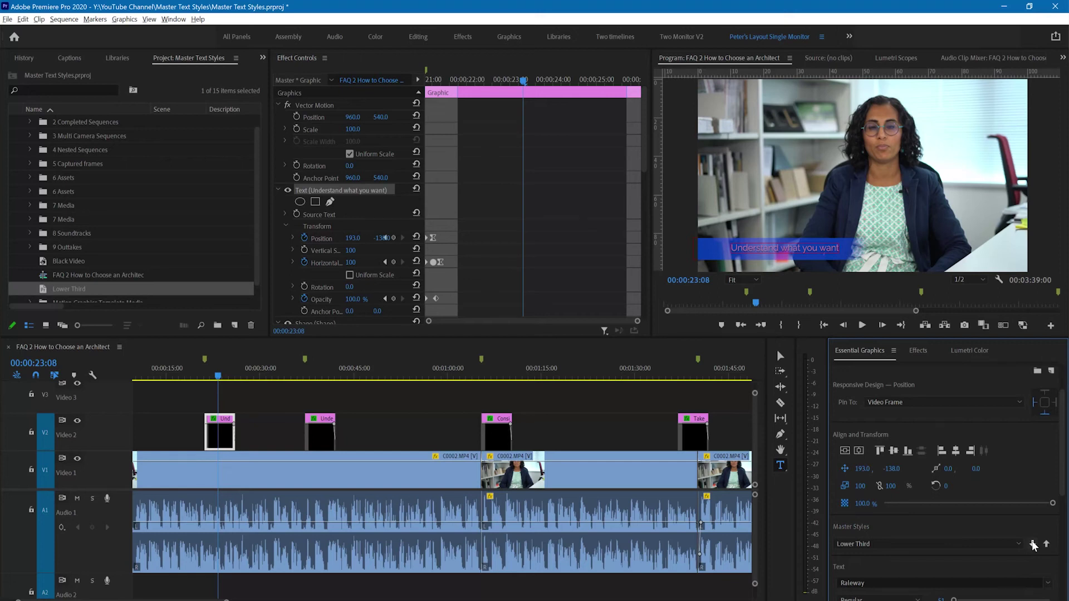
Sync the first caption back to the Lower Third master style, discarding its pink fill.
{"action": "left_click", "coordinate": [1033, 544]}
{"action": "left_click", "coordinate": [953, 542]}
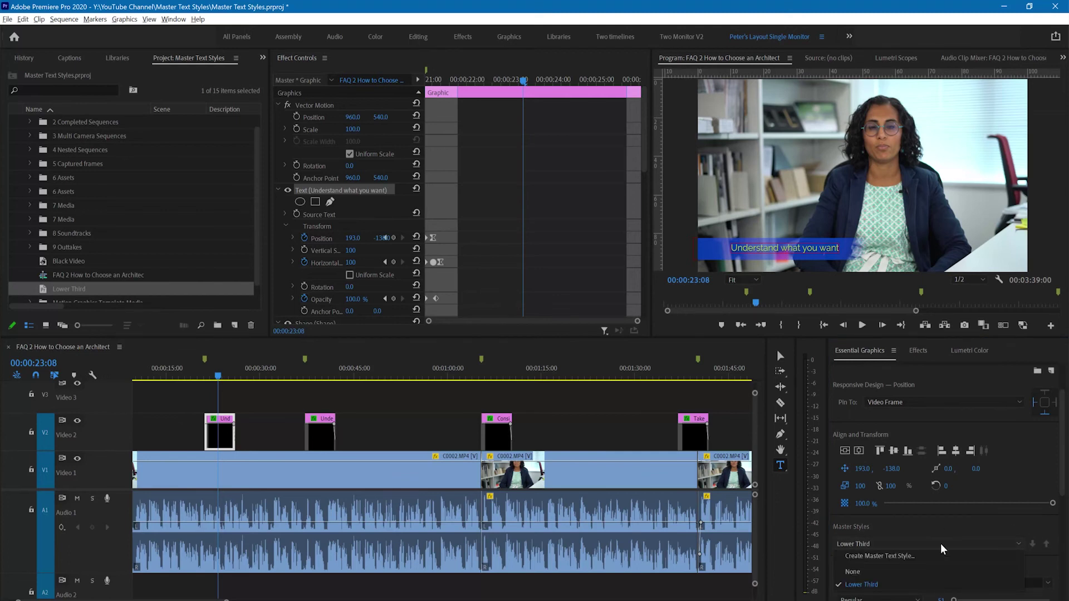
{"action": "left_click", "coordinate": [919, 528]}
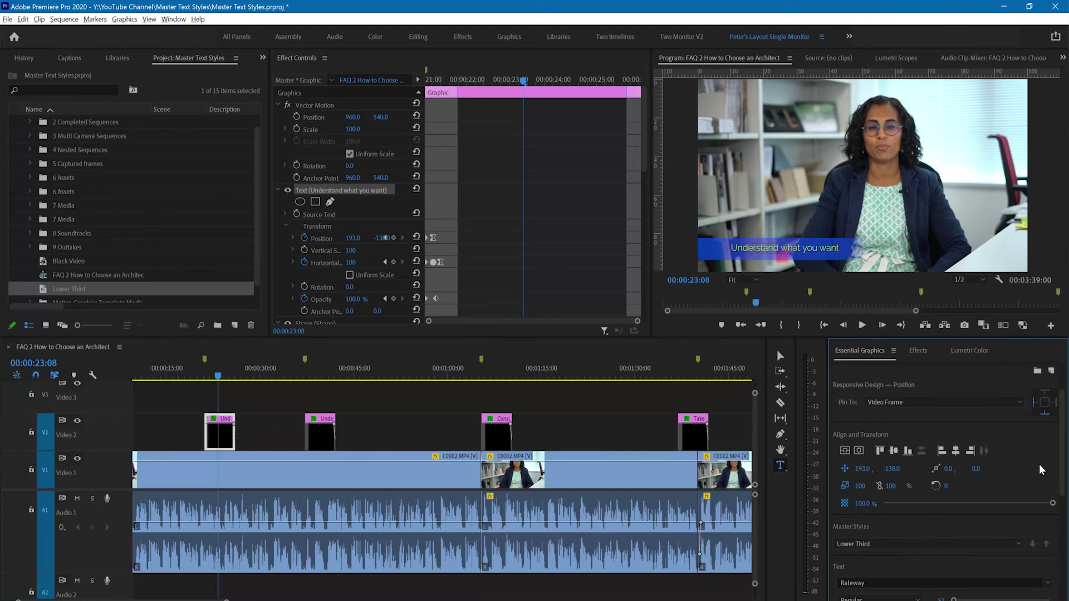
Scroll the Essential Graphics panel to review the first caption's Raleway Regular 51 yellow-green text settings.
{"action": "left_click_drag", "start_coordinate": [1062, 480], "coordinate": [1062, 525]}
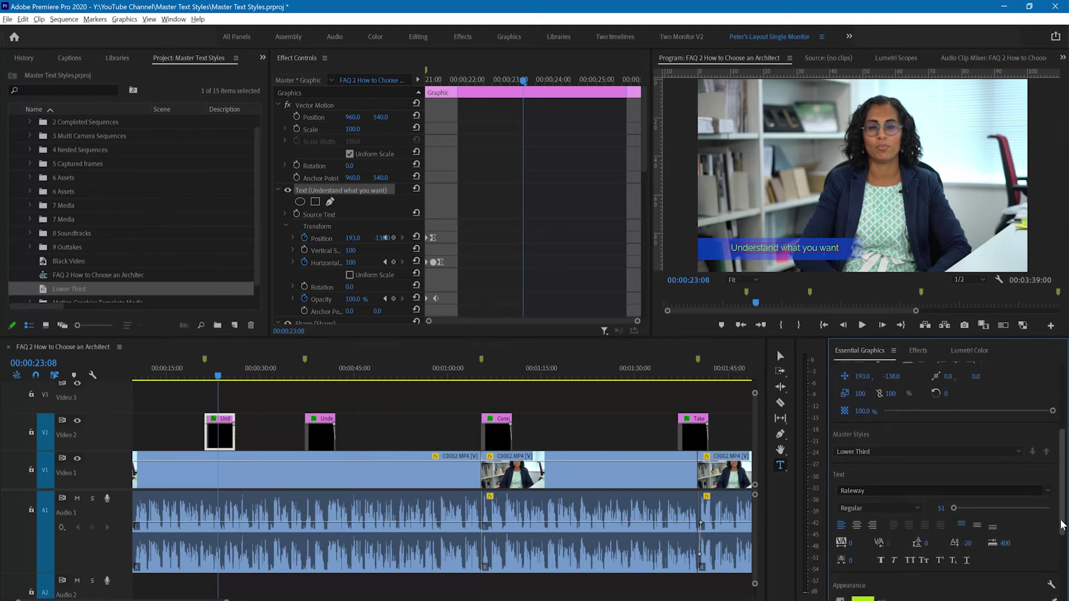